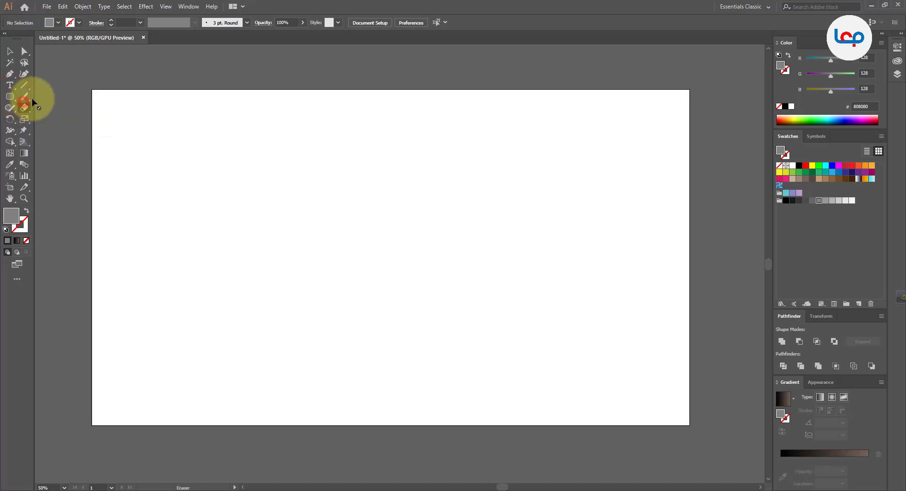
# Draw a 100 × 100 px square on the artboard with the Rectangle tool
pyautogui.moveTo(12, 97); pyautogui.dragTo(42, 95)
pyautogui.click(302, 217)
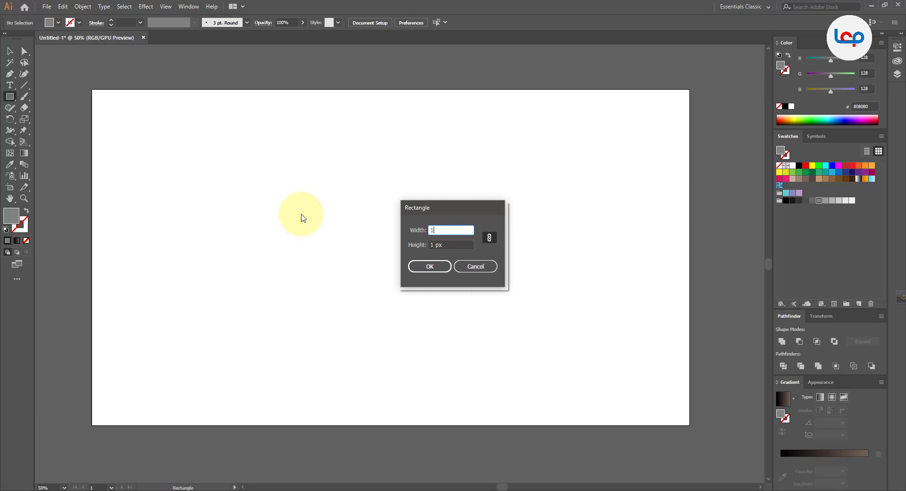
pyautogui.press('Return')
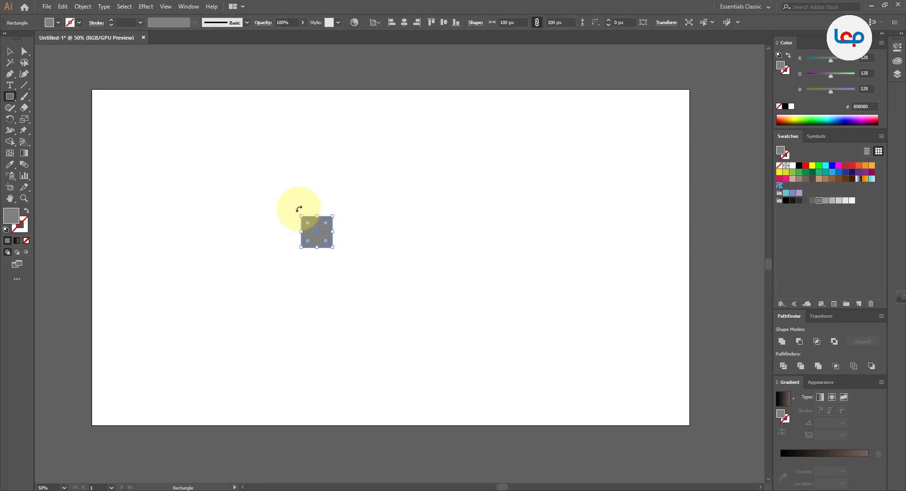
# Move the 100 px square toward the artboard's upper left and place a copy of it directly beside it, edge to edge
pyautogui.click(11, 52)
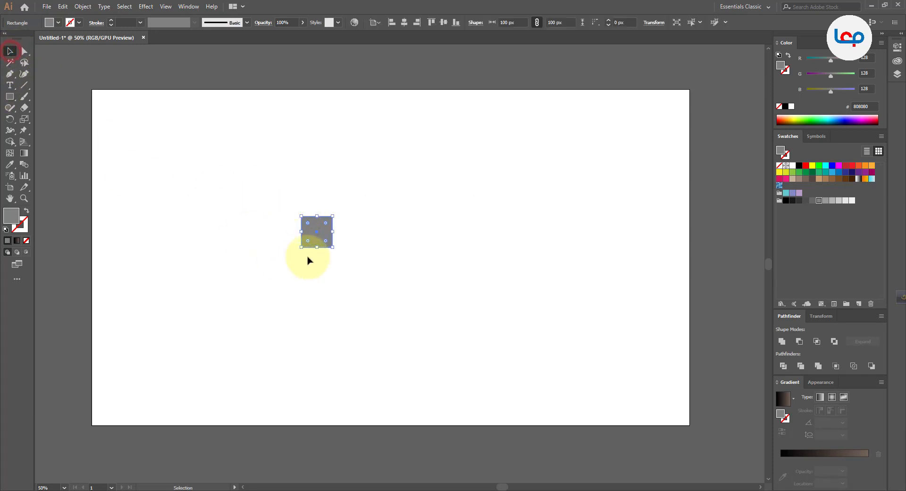
pyautogui.moveTo(309, 232); pyautogui.dragTo(268, 202)
pyautogui.click(253, 217)
pyautogui.click(238, 198)
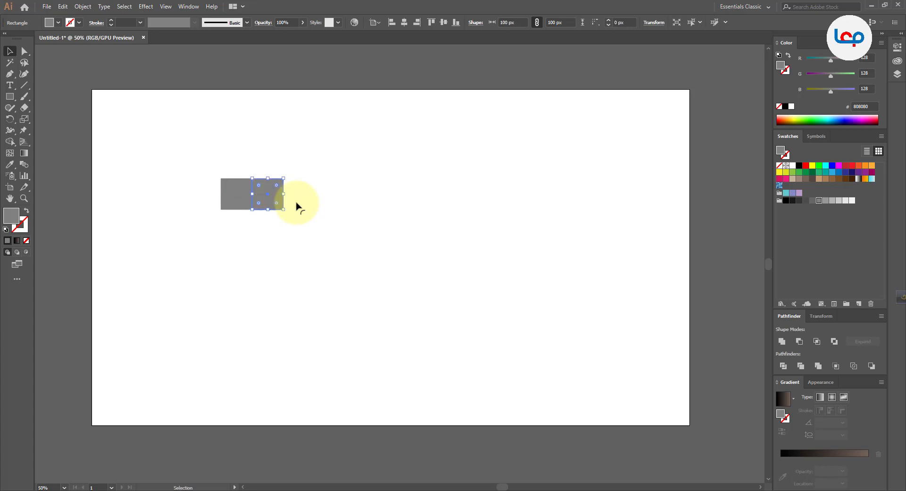
pyautogui.click(326, 203)
pyautogui.click(174, 143)
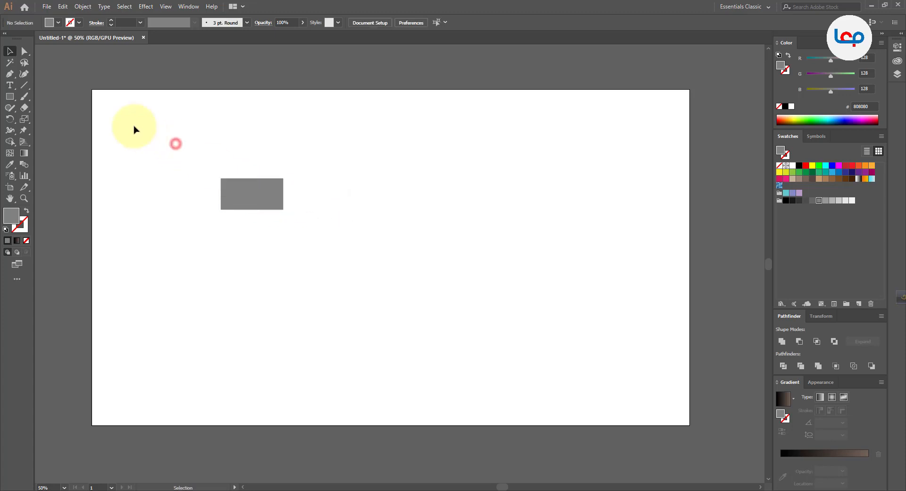
# Draw a 200 × 200 px square and snap it directly beneath the two 100 px squares
pyautogui.click(9, 96)
pyautogui.click(163, 206)
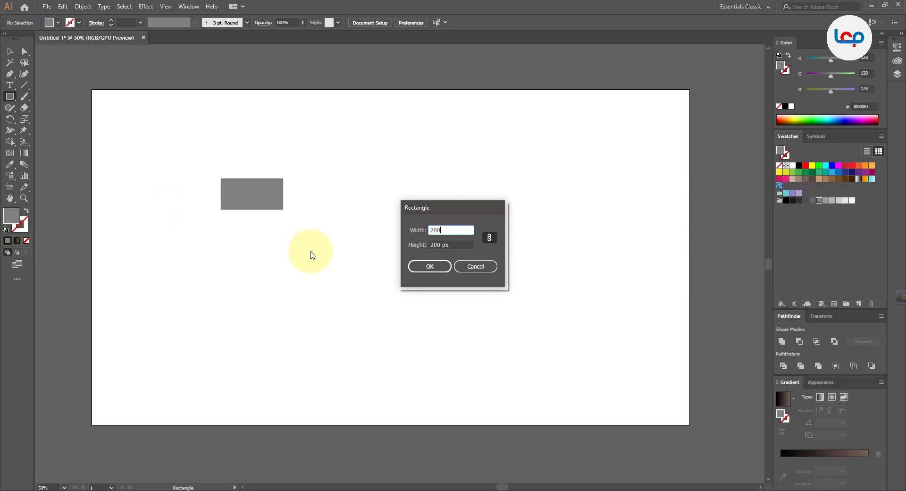
pyautogui.press('Return')
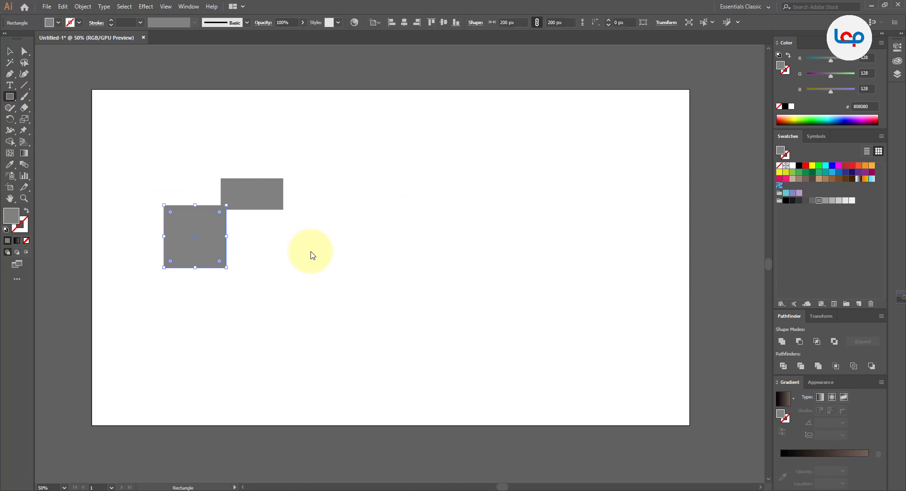
pyautogui.click(10, 51)
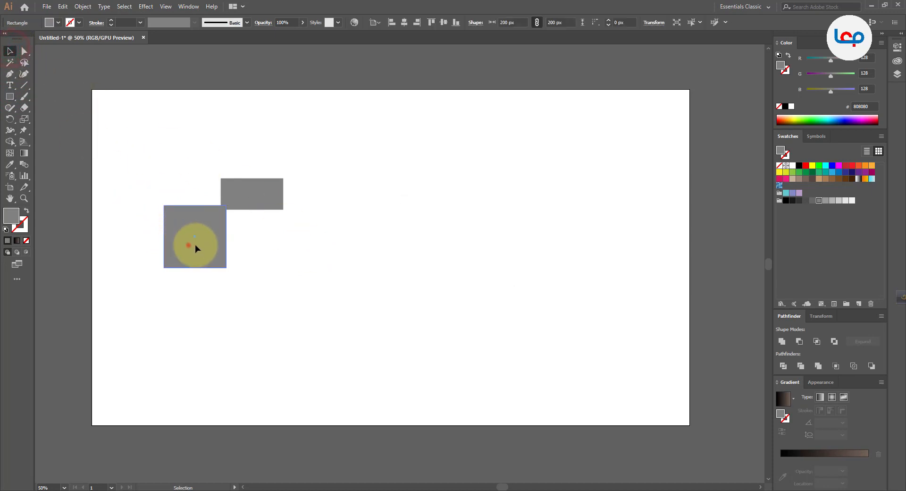
pyautogui.moveTo(188, 246); pyautogui.dragTo(244, 253)
pyautogui.click(303, 232)
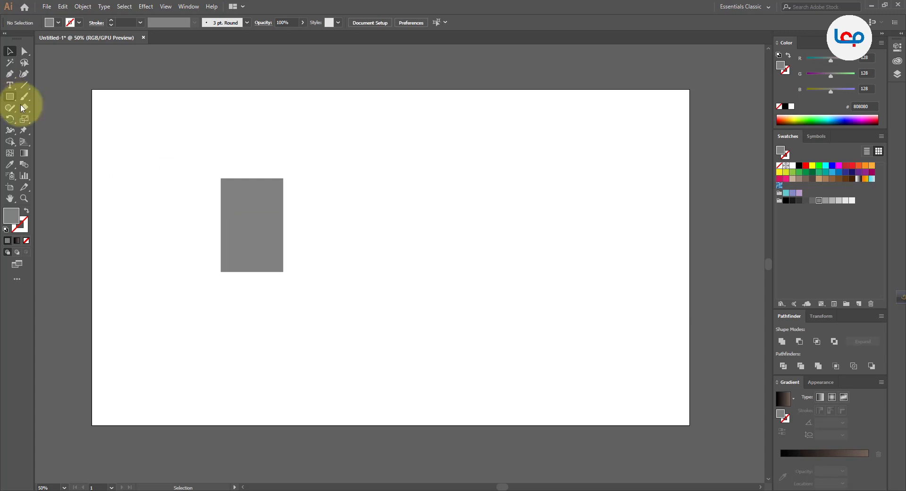
pyautogui.click(264, 204)
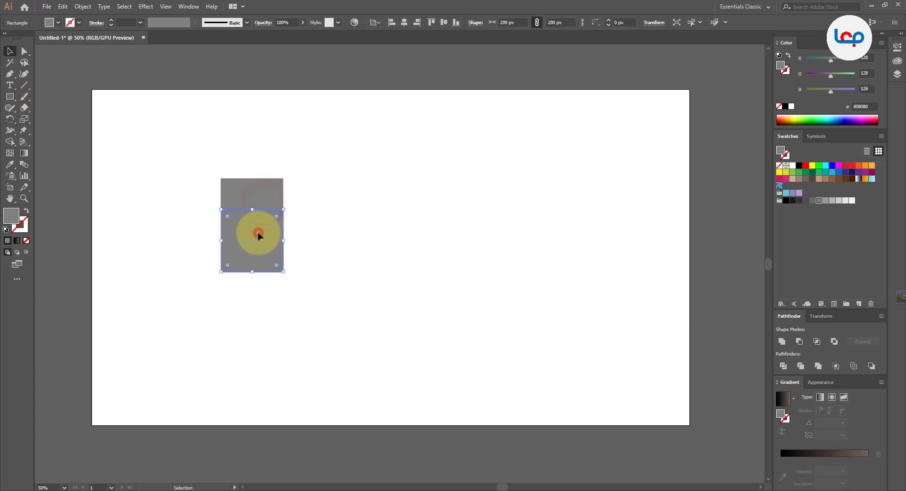
# Draw a 300 × 300 px square and snap it flush against the right side of the three stacked squares
pyautogui.click(10, 96)
pyautogui.click(321, 199)
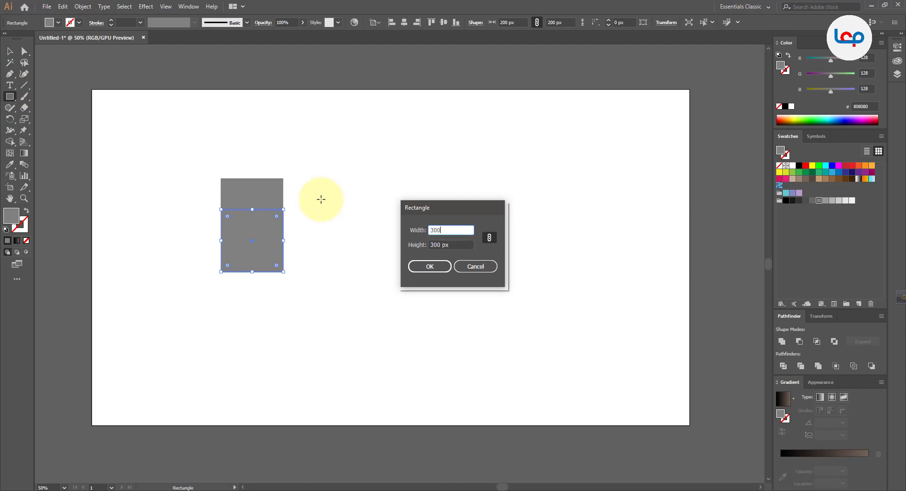
pyautogui.press('Return')
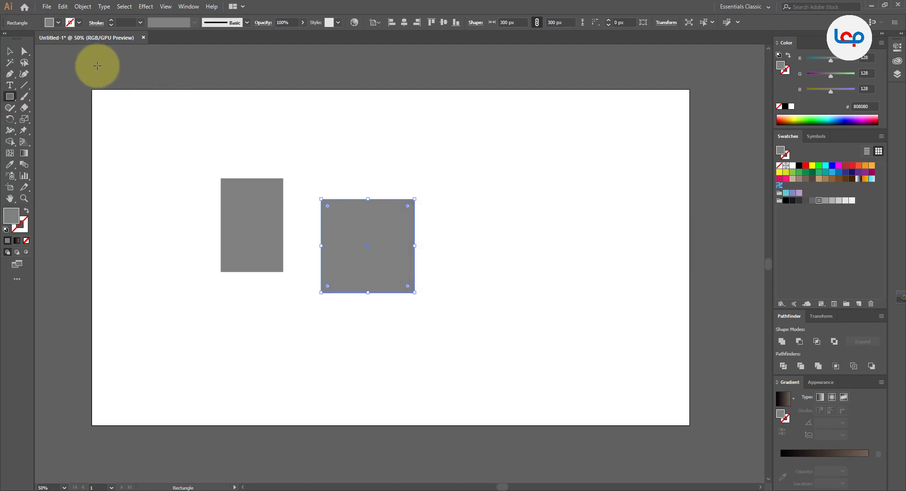
pyautogui.click(18, 55)
pyautogui.moveTo(375, 228); pyautogui.dragTo(346, 211)
pyautogui.click(417, 216)
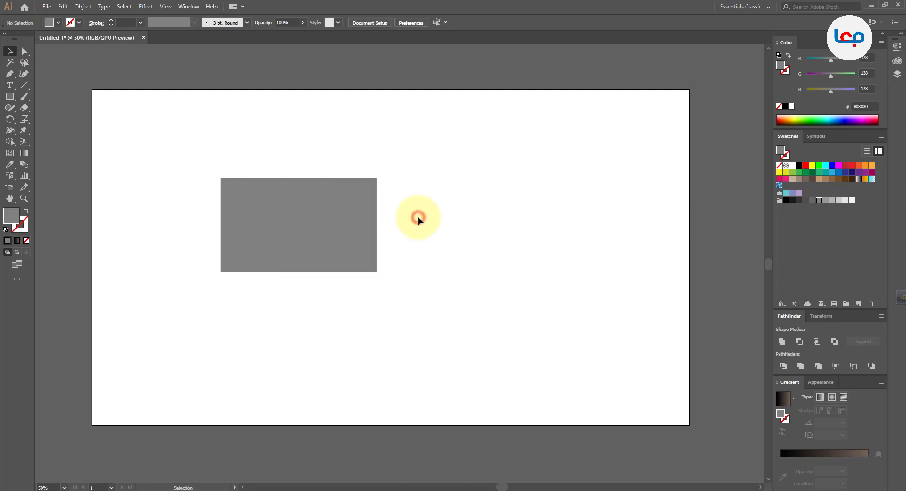
# Draw a 500 × 500 px square and snap it directly beneath the block of smaller squares
pyautogui.click(10, 96)
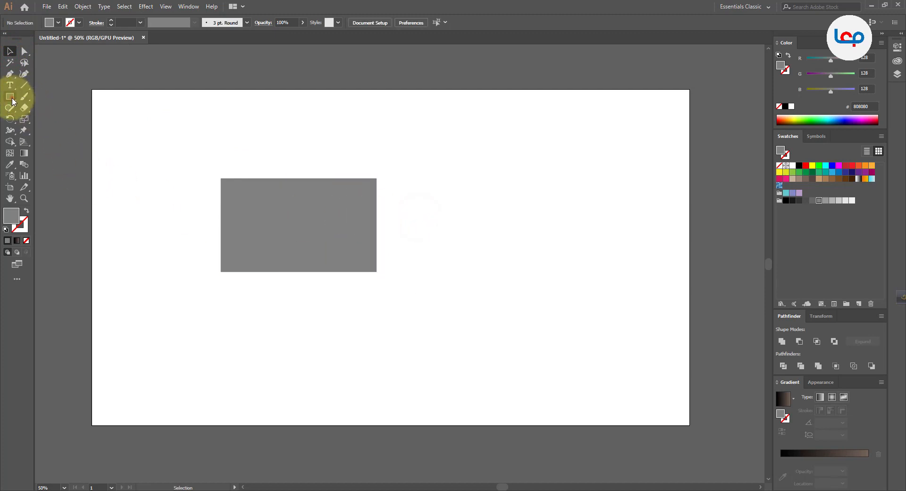
pyautogui.click(500, 267)
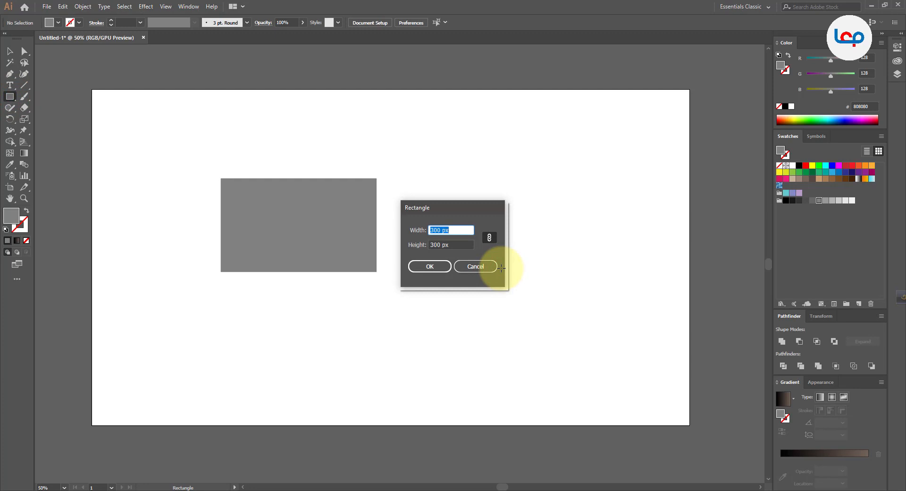
pyautogui.press('Return')
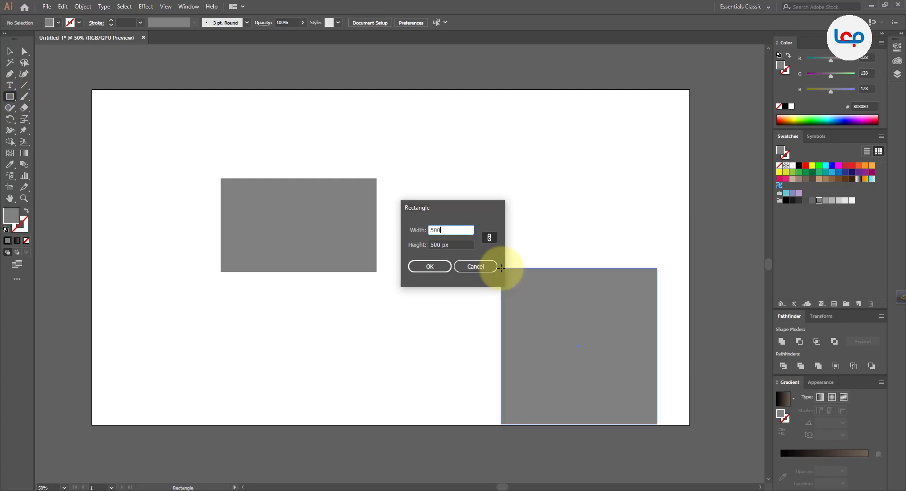
pyautogui.click(9, 52)
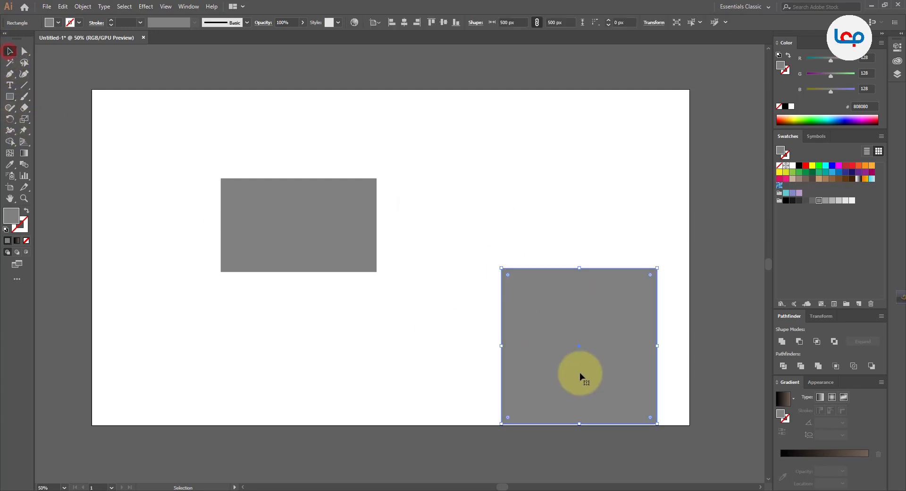
pyautogui.moveTo(581, 376); pyautogui.dragTo(310, 383)
pyautogui.click(495, 286)
# Select all five squares and swap fill and stroke so they become gray outlines without fill
pyautogui.moveTo(424, 169); pyautogui.dragTo(269, 337)
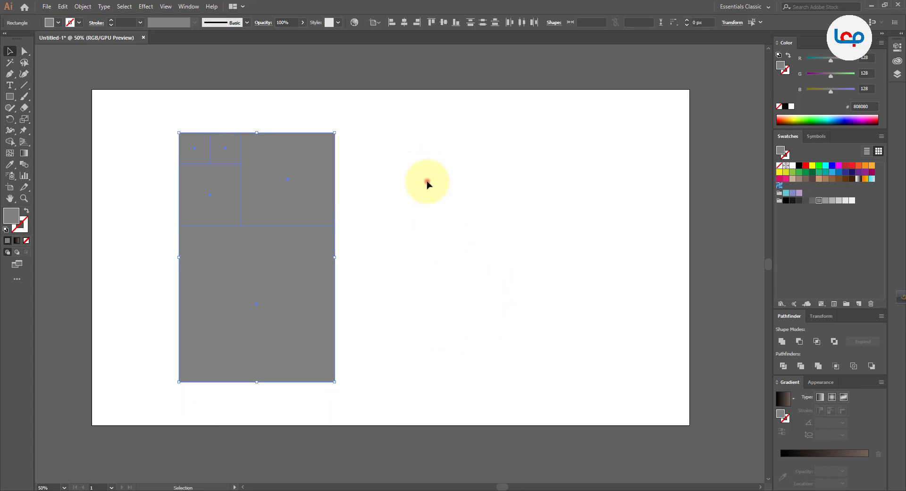
pyautogui.click(27, 212)
pyautogui.click(401, 218)
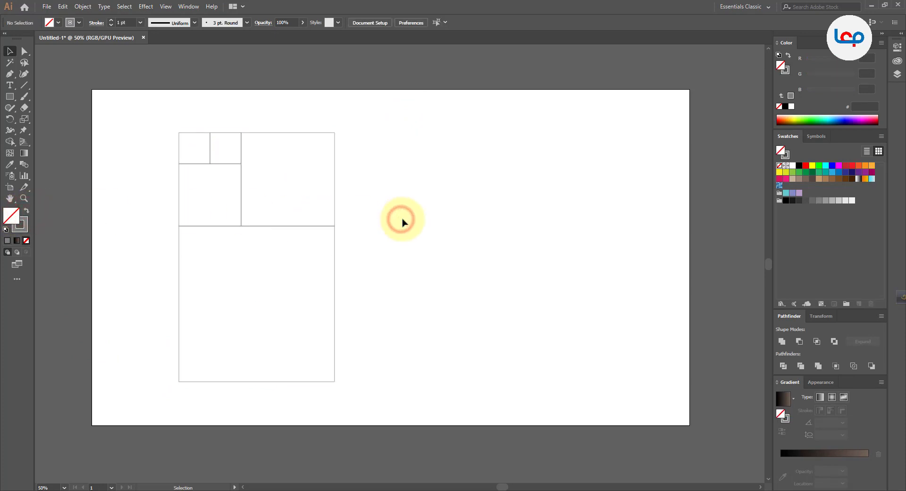
# Draw a 100 px circle from the center of the first small square with the Ellipse tool, filling that square
pyautogui.moveTo(9, 96); pyautogui.dragTo(35, 118)
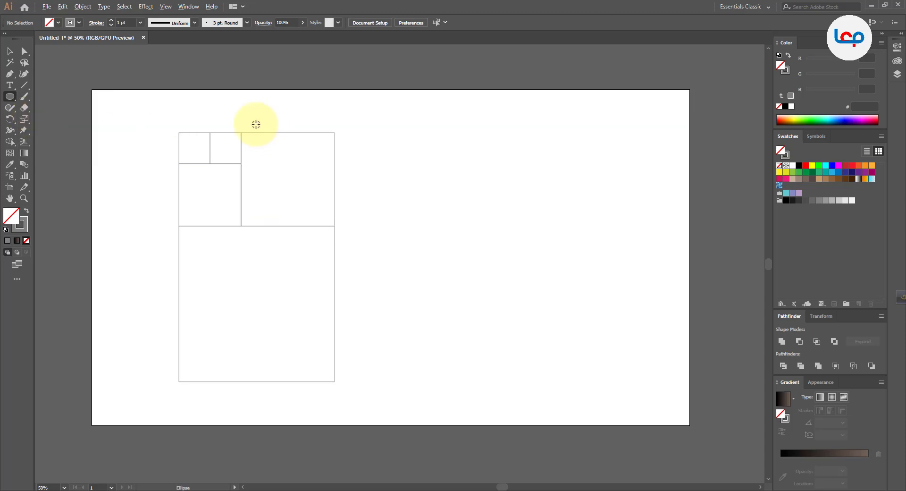
pyautogui.scroll(4, 212, 125)
pyautogui.scroll(-1, 191, 178)
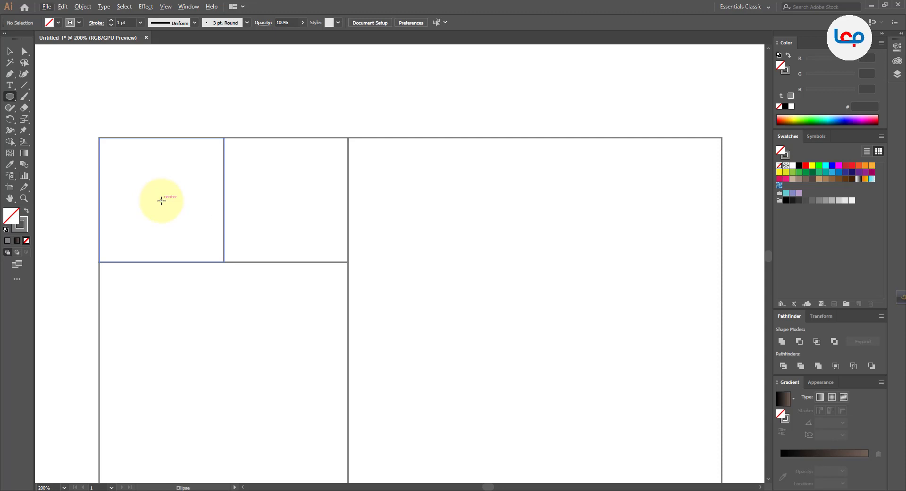
pyautogui.moveTo(161, 201); pyautogui.dragTo(190, 260)
pyautogui.click(9, 52)
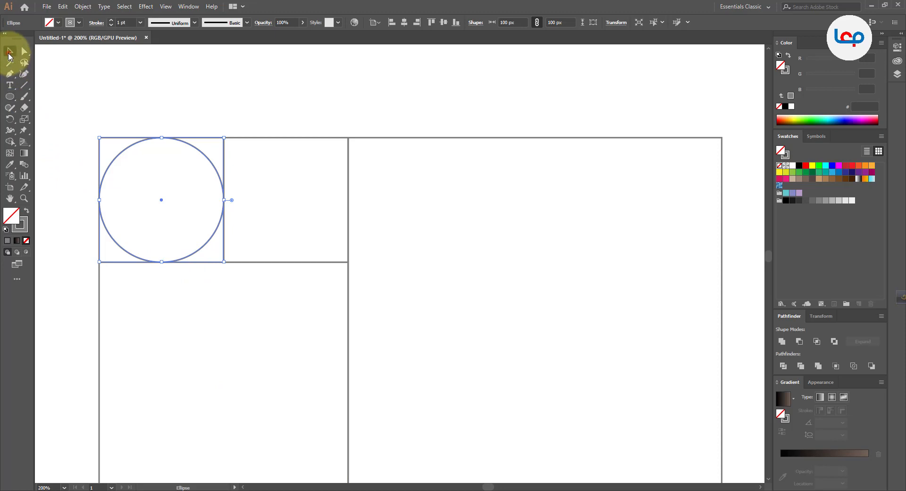
pyautogui.click(9, 53)
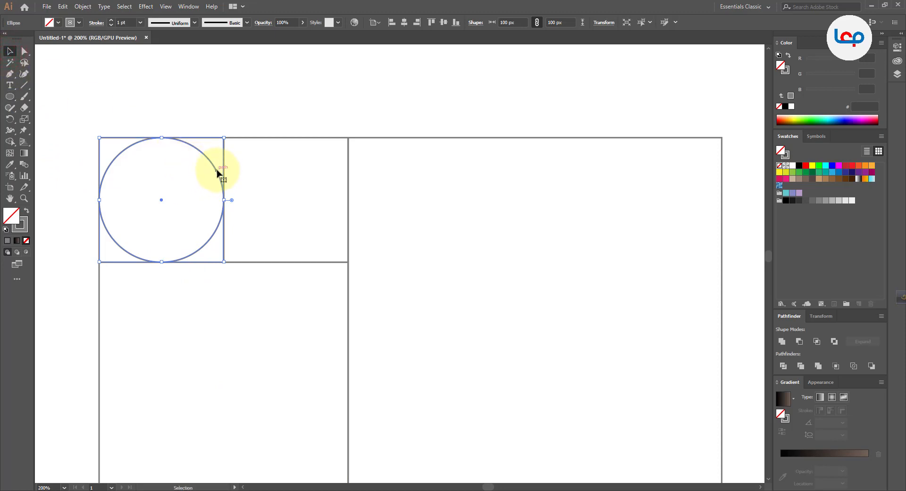
# Copy the 100 px circle into the neighboring small square
pyautogui.moveTo(217, 173); pyautogui.dragTo(342, 171)
pyautogui.scroll(-2, 175, 107)
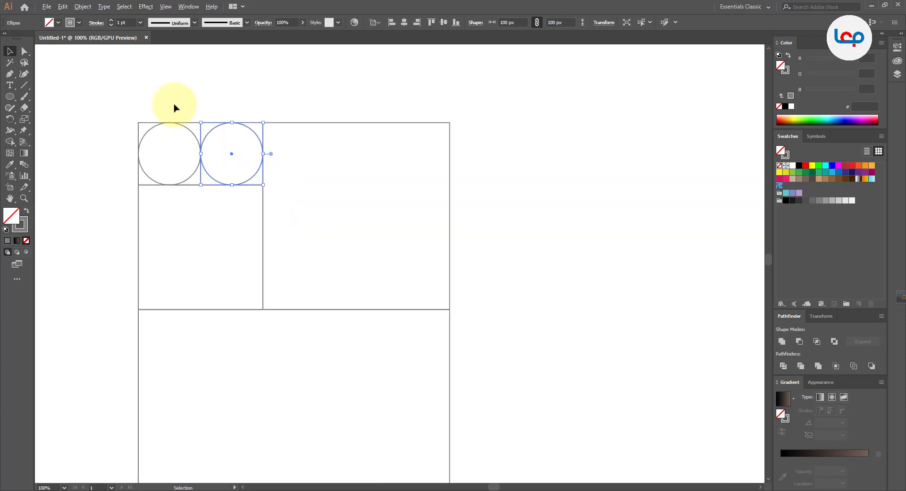
pyautogui.click(245, 102)
# Draw a 200 px circle and a 300 px circle centered in the squares of matching size
pyautogui.click(9, 97)
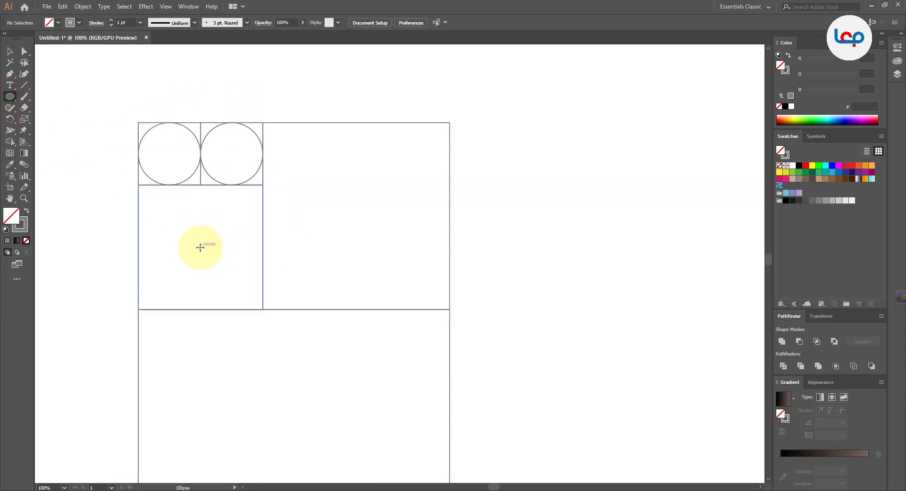
pyautogui.moveTo(200, 248); pyautogui.dragTo(216, 309)
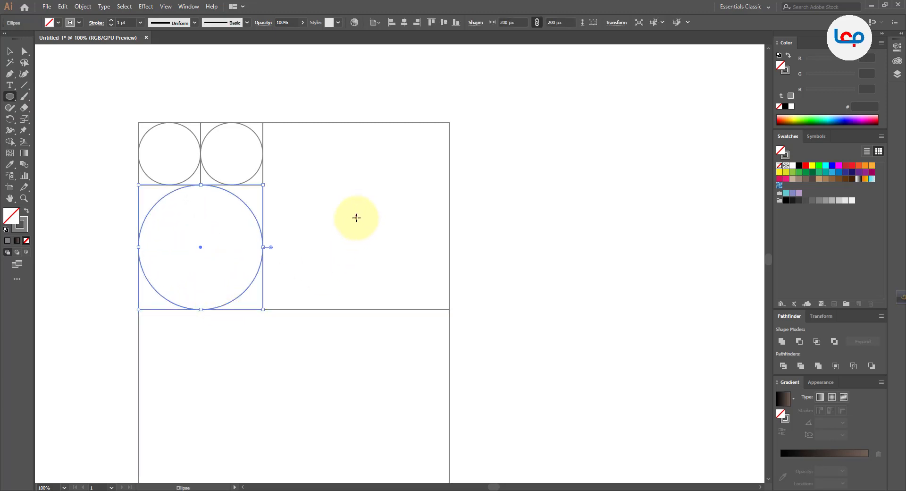
pyautogui.moveTo(356, 216); pyautogui.dragTo(381, 309)
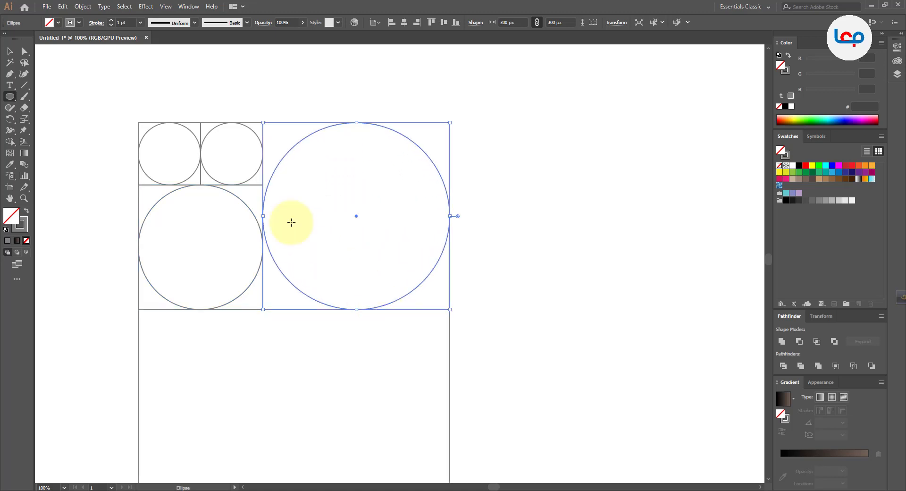
# Draw a 500 px circle centered in the largest square and deselect it
pyautogui.scroll(-2, 242, 144)
pyautogui.scroll(1, 298, 297)
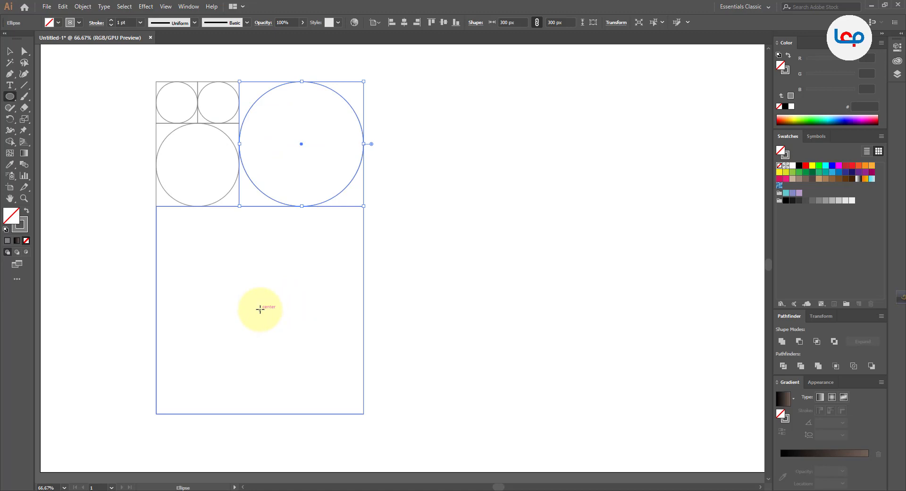
pyautogui.moveTo(260, 310); pyautogui.dragTo(286, 414)
pyautogui.click(8, 51)
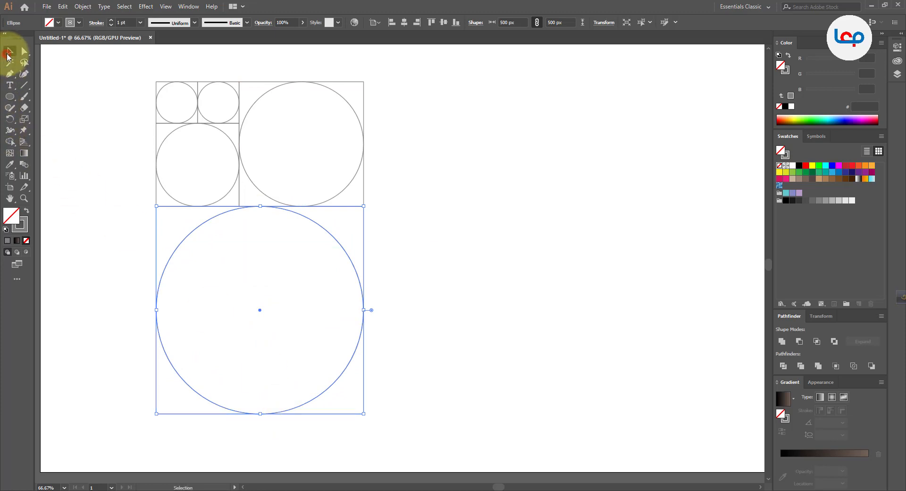
pyautogui.click(92, 120)
# Scale all squares and circles together down to about 274 × 439 px near the artboard's upper-left corner
pyautogui.scroll(-2, 181, 165)
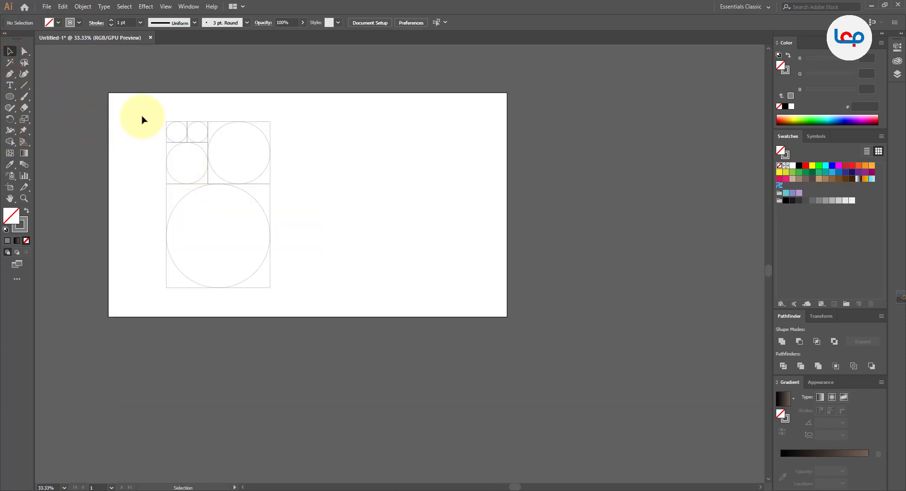
pyautogui.moveTo(143, 106); pyautogui.dragTo(270, 333)
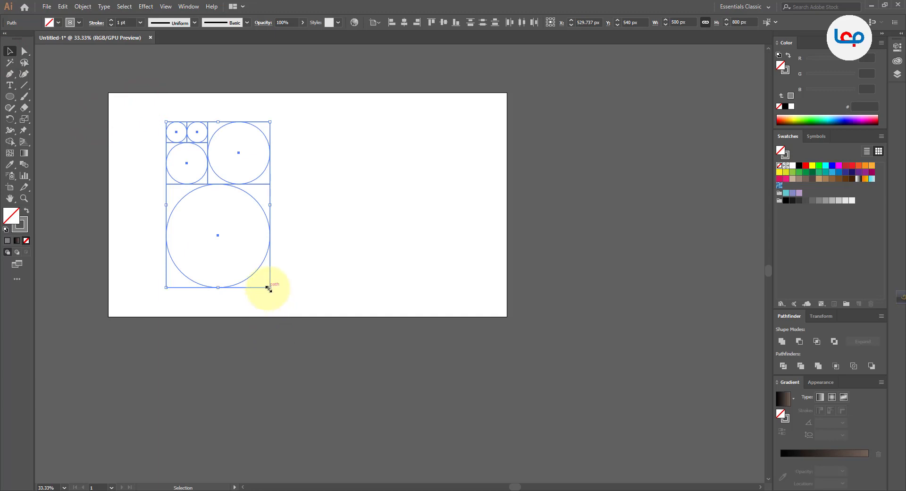
pyautogui.moveTo(268, 289); pyautogui.dragTo(184, 187)
pyautogui.scroll(1, 257, 138)
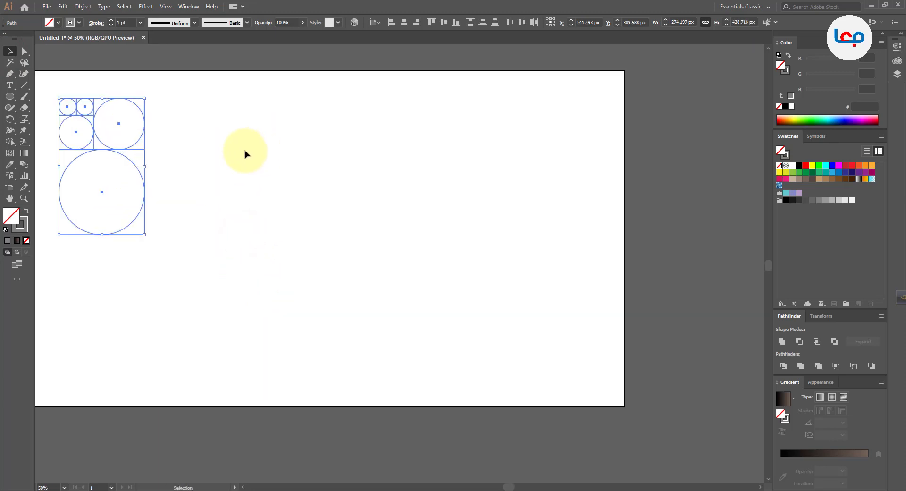
pyautogui.moveTo(245, 151); pyautogui.dragTo(265, 154)
pyautogui.click(259, 100)
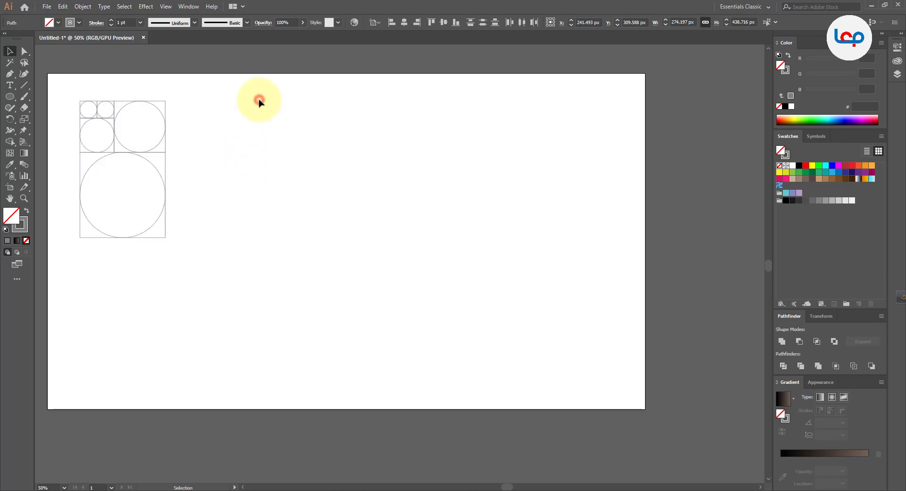
# Place a copy of the largest circle on the empty area to the right of the grid
pyautogui.click(181, 188)
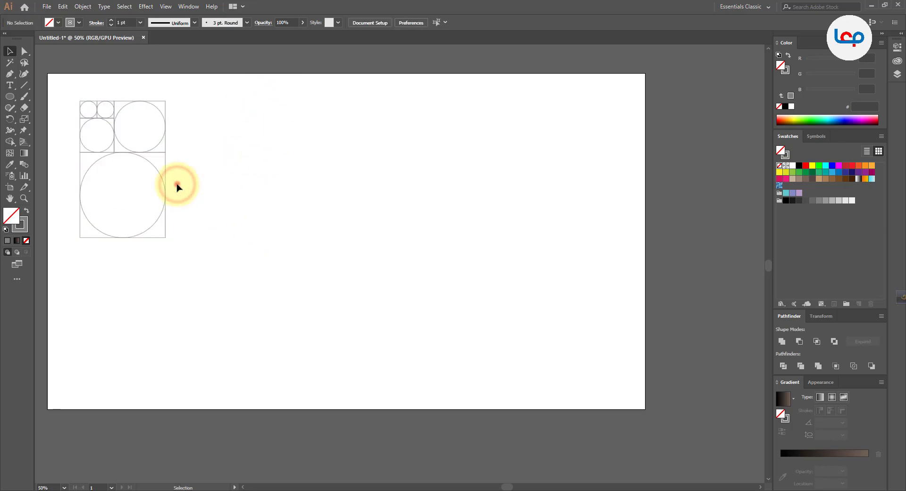
pyautogui.click(160, 176)
pyautogui.moveTo(159, 176); pyautogui.dragTo(316, 199)
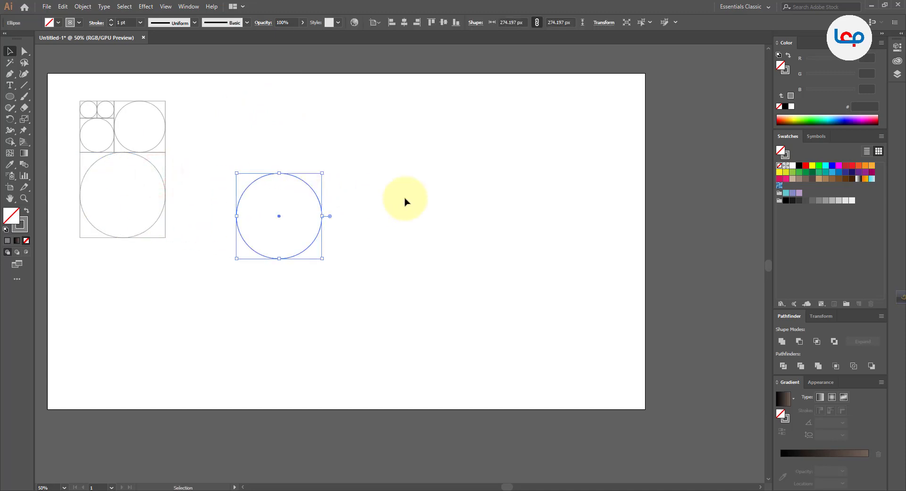
# Place a second copy of the largest circle half overlapping the first, and shift the pair slightly down
pyautogui.click(404, 196)
pyautogui.moveTo(156, 168); pyautogui.dragTo(355, 188)
pyautogui.click(412, 199)
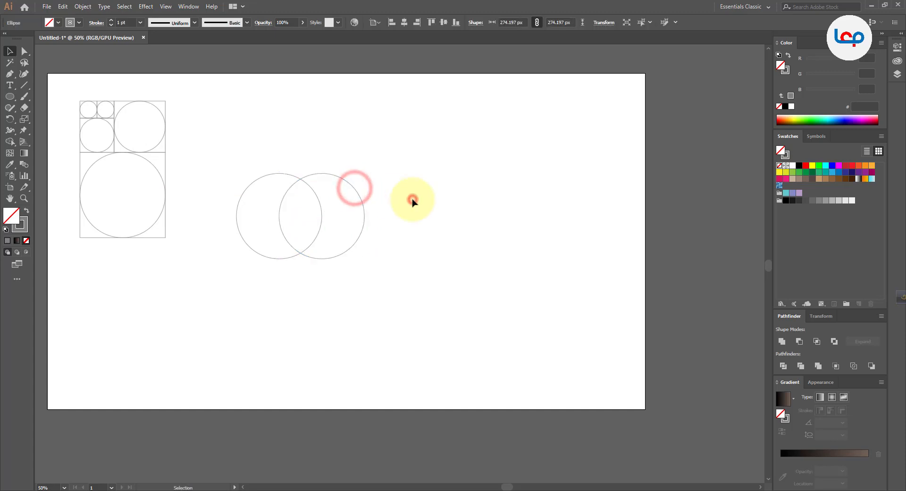
pyautogui.moveTo(412, 191); pyautogui.dragTo(323, 223)
pyautogui.click(399, 222)
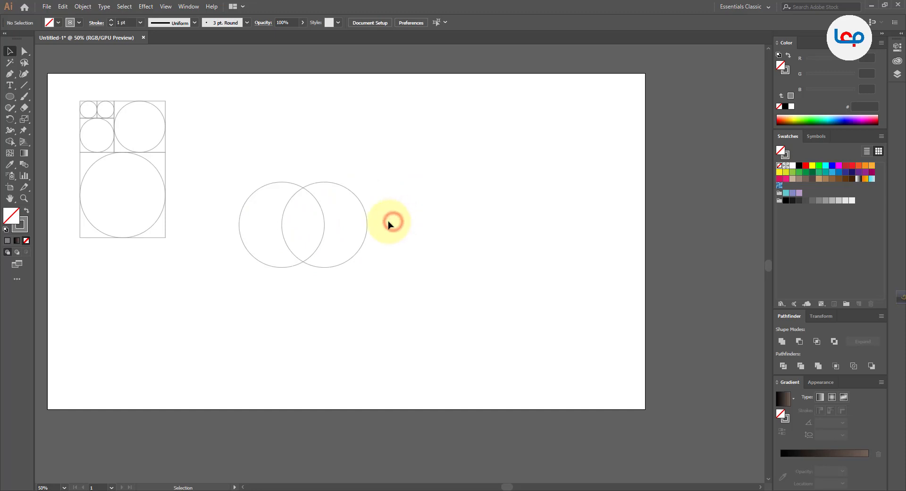
# Place a third copy of the largest circle above the overlapping pair, and group the two lower circles
pyautogui.click(156, 170)
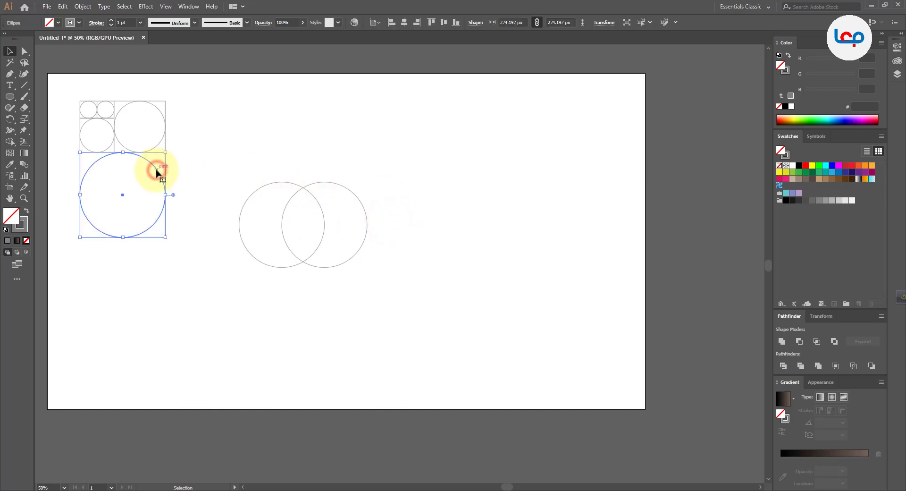
pyautogui.moveTo(156, 171); pyautogui.dragTo(339, 137)
pyautogui.moveTo(406, 208); pyautogui.dragTo(239, 265)
pyautogui.rightClick(325, 265)
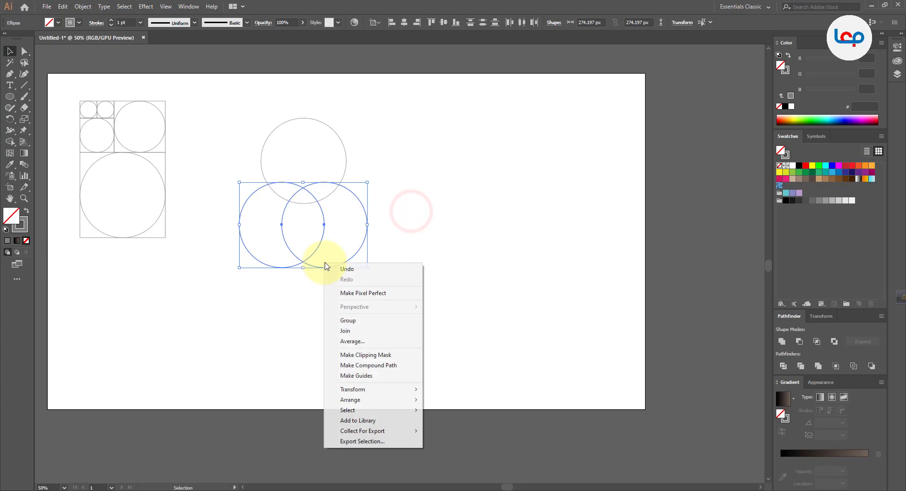
pyautogui.click(348, 320)
# Center the upper circle horizontally on the grouped pair, using the pair as the key object
pyautogui.moveTo(391, 160); pyautogui.dragTo(301, 245)
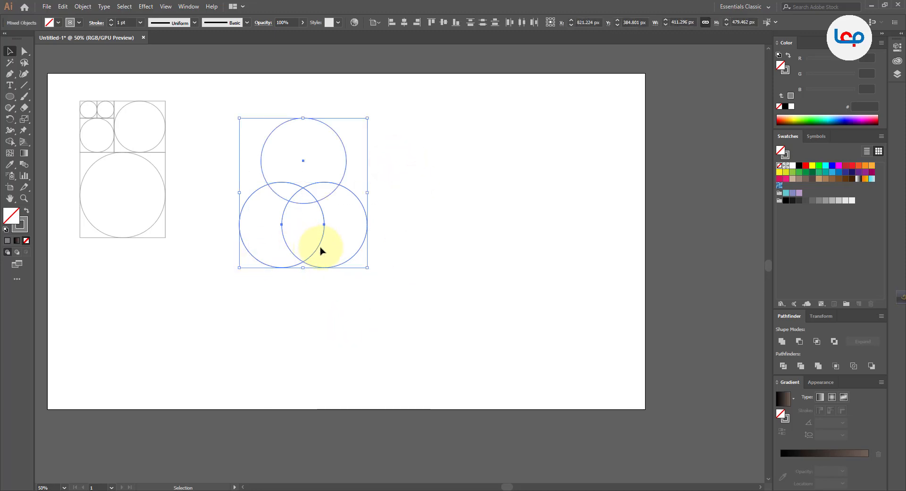
pyautogui.click(317, 247)
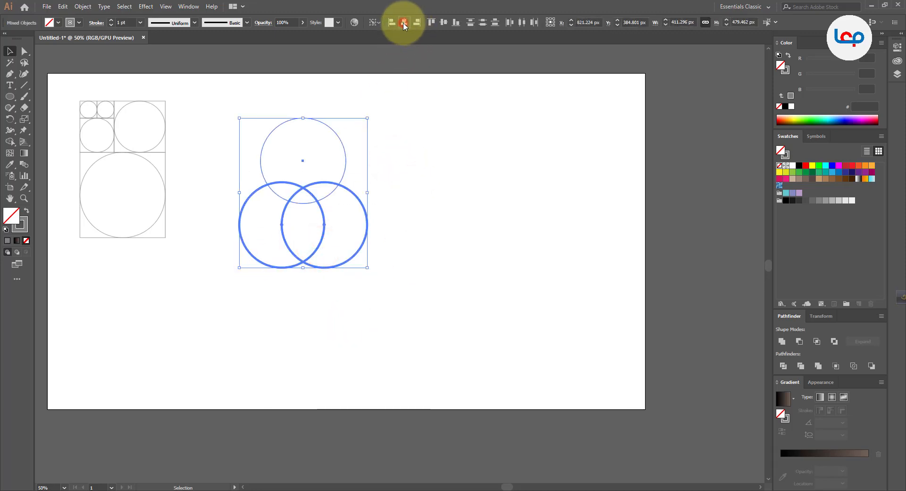
pyautogui.click(404, 25)
pyautogui.click(400, 119)
# Nudge the upper circle up slightly so its lower arc just overlaps the crossing of the two lower circles
pyautogui.moveTo(382, 124); pyautogui.dragTo(324, 155)
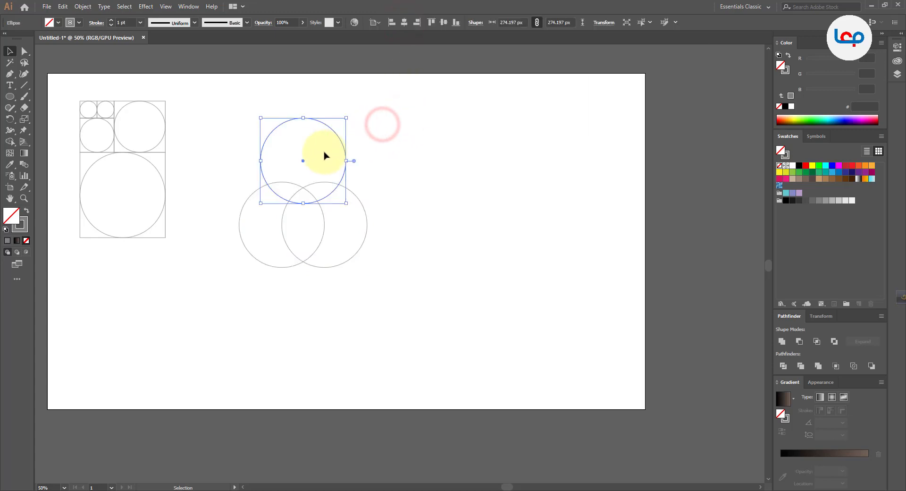
pyautogui.press('Up')
pyautogui.press('Up')
pyautogui.press('Up')
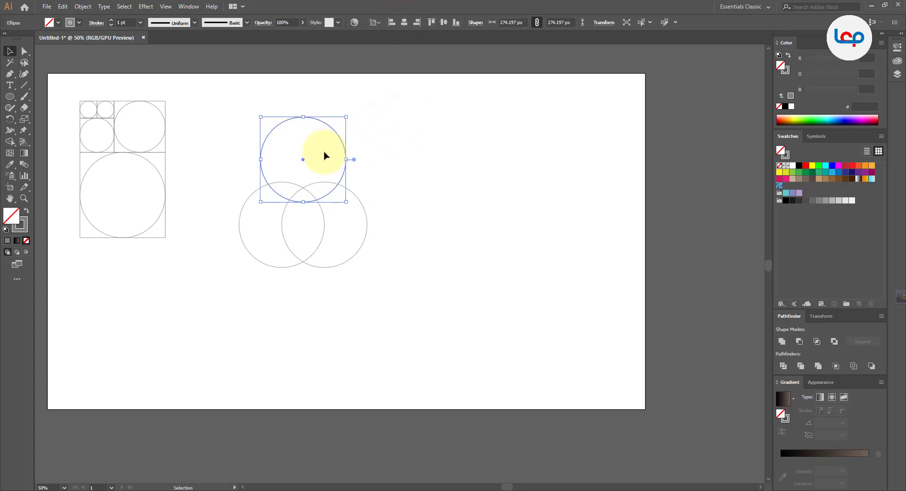
pyautogui.press('Up')
pyautogui.press('Up')
pyautogui.press('Up')
pyautogui.press('Up')
pyautogui.press('Up')
pyautogui.press('Up')
pyautogui.press('Up')
pyautogui.press('Up')
pyautogui.press('Up')
pyautogui.press('Up')
pyautogui.press('Up')
pyautogui.press('Up')
pyautogui.press('Up')
pyautogui.press('Up')
pyautogui.press('Up')
pyautogui.press('Up')
pyautogui.press('Up')
pyautogui.press('Up')
pyautogui.press('Up')
pyautogui.press('Up')
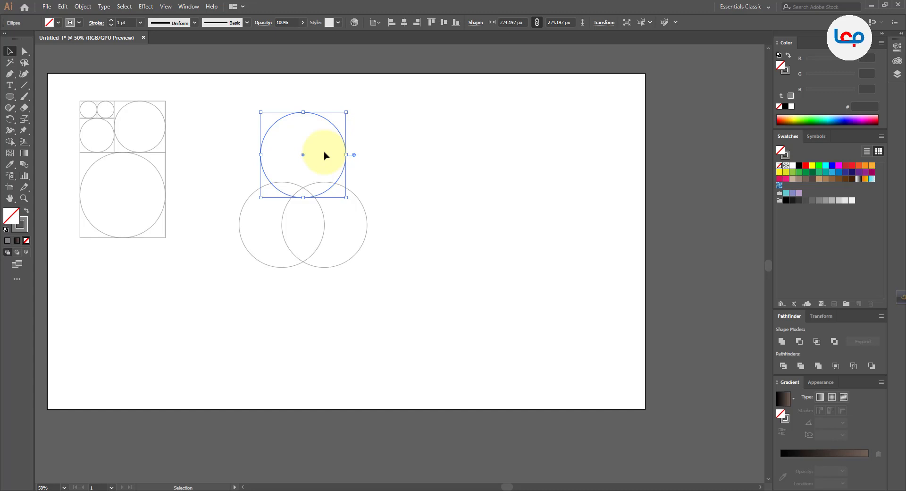
pyautogui.click(395, 179)
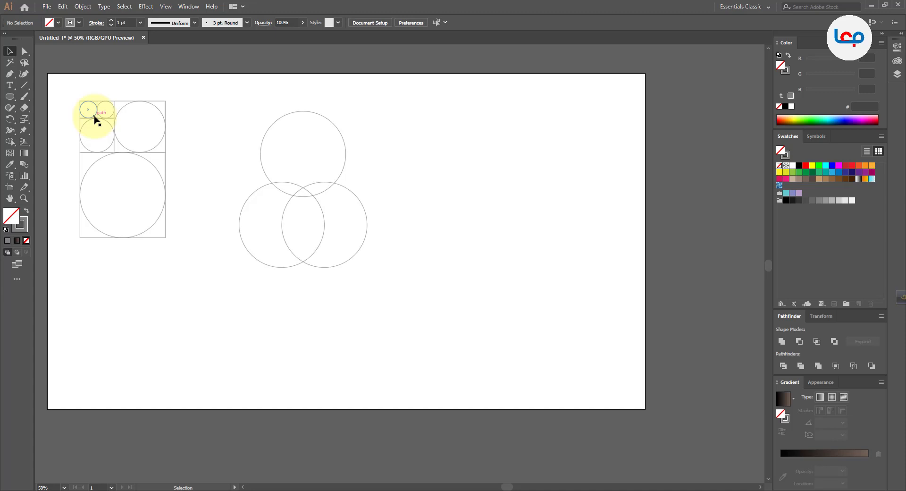
# Place a copy of the smallest grid circle inside the upper circle's lower part and center it horizontally on the grouped pair
pyautogui.moveTo(94, 118); pyautogui.dragTo(307, 181)
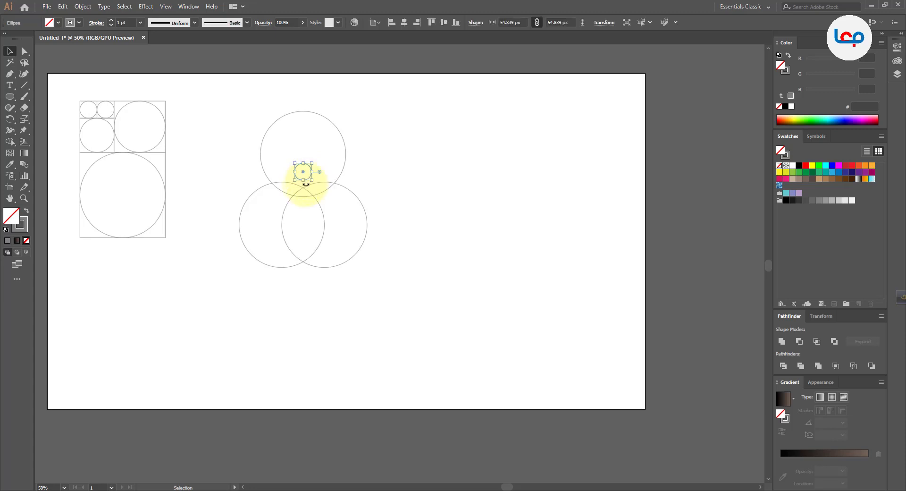
pyautogui.scroll(2, 305, 181)
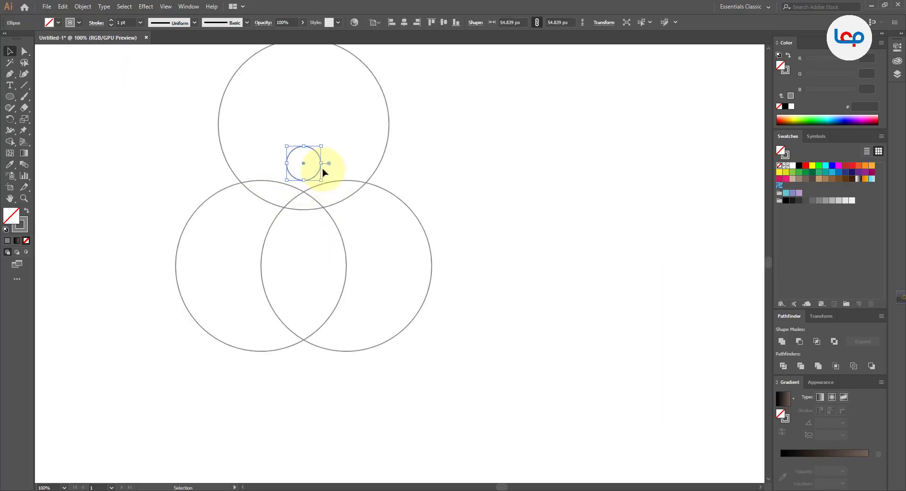
pyautogui.click(388, 279)
pyautogui.moveTo(488, 278); pyautogui.dragTo(166, 300)
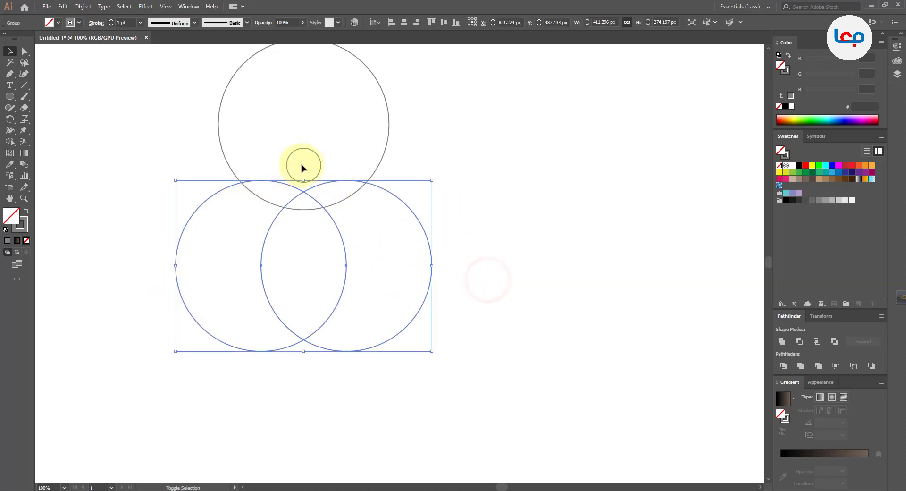
pyautogui.keyDown('shift'); pyautogui.click(319, 163); pyautogui.keyUp('shift')
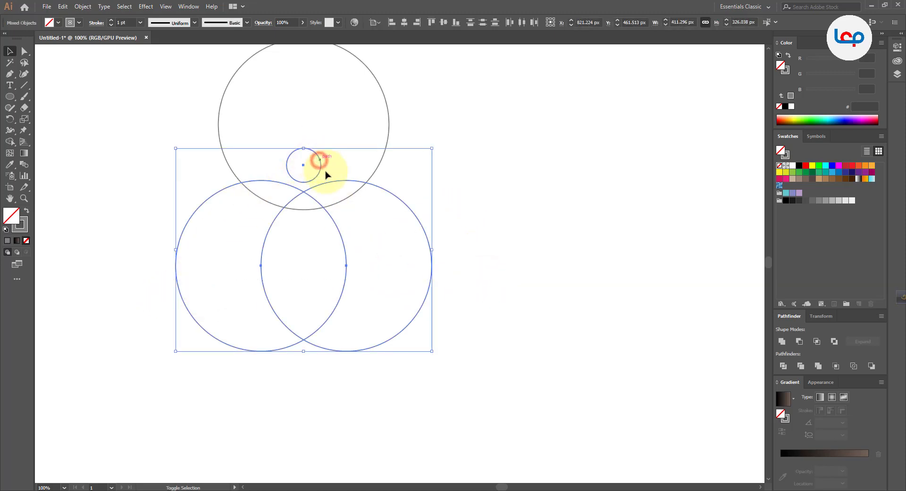
pyautogui.click(335, 225)
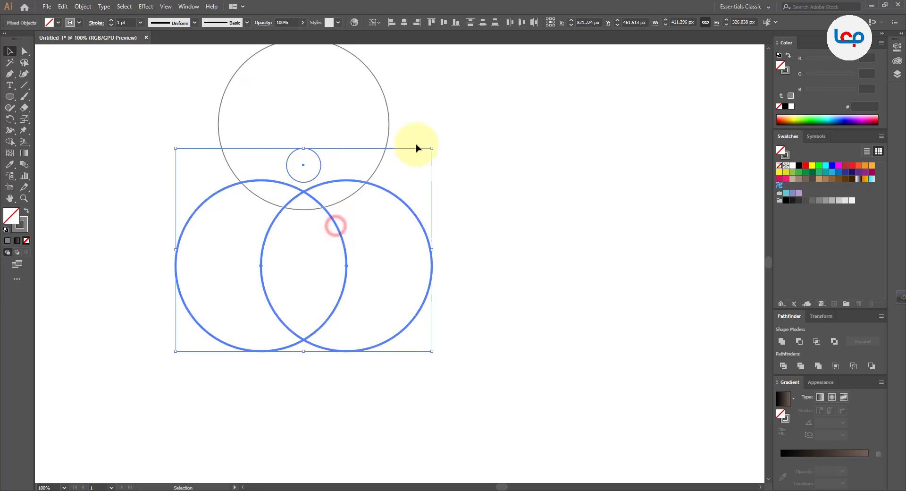
pyautogui.click(404, 22)
pyautogui.click(478, 151)
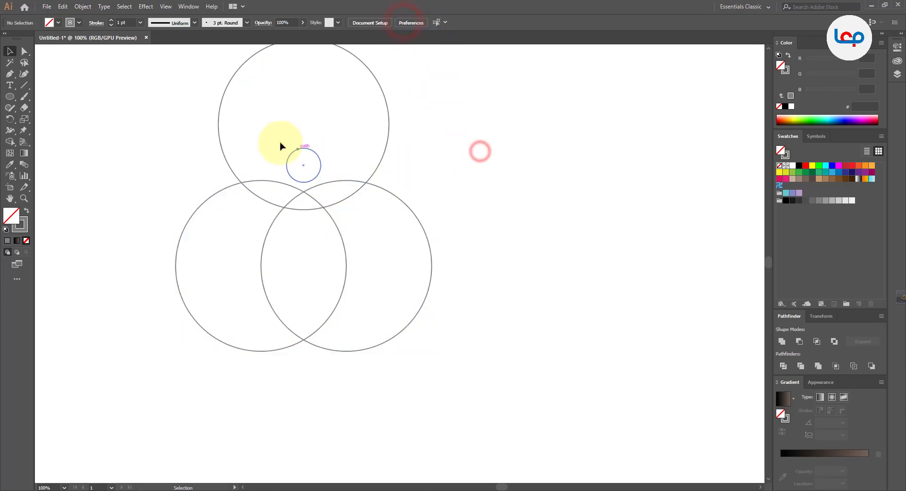
# Place a copy of the medium grid circle, about 110 px wide, beside the small circle's left edge, across the upper and lower-left circles
pyautogui.scroll(-1, 281, 146)
pyautogui.scroll(-1, 460, 174)
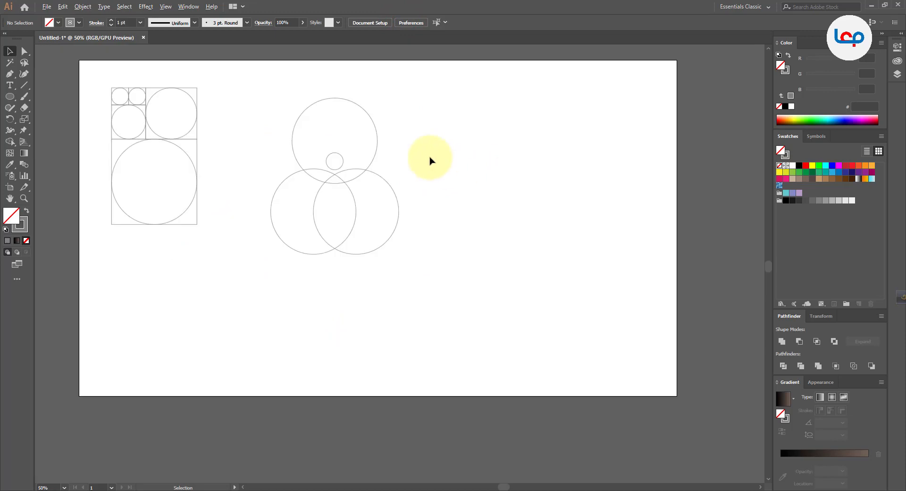
pyautogui.moveTo(250, 129); pyautogui.dragTo(261, 136)
pyautogui.click(255, 117)
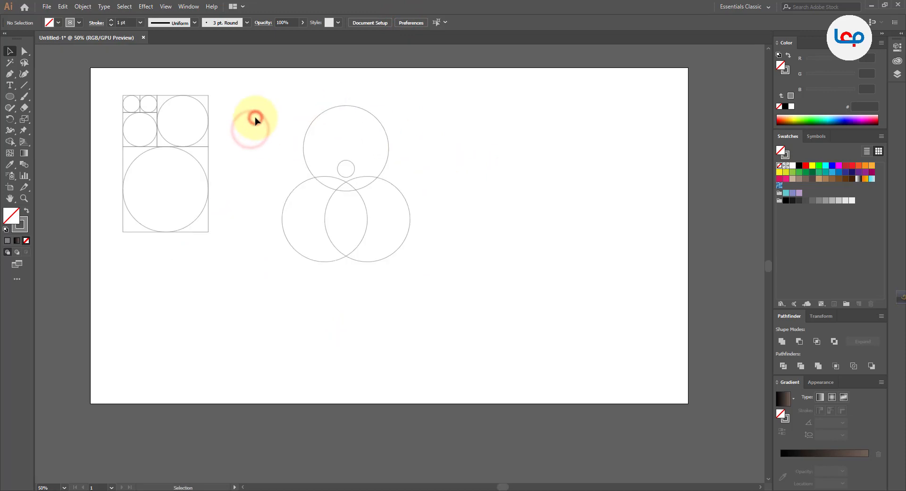
pyautogui.click(255, 118)
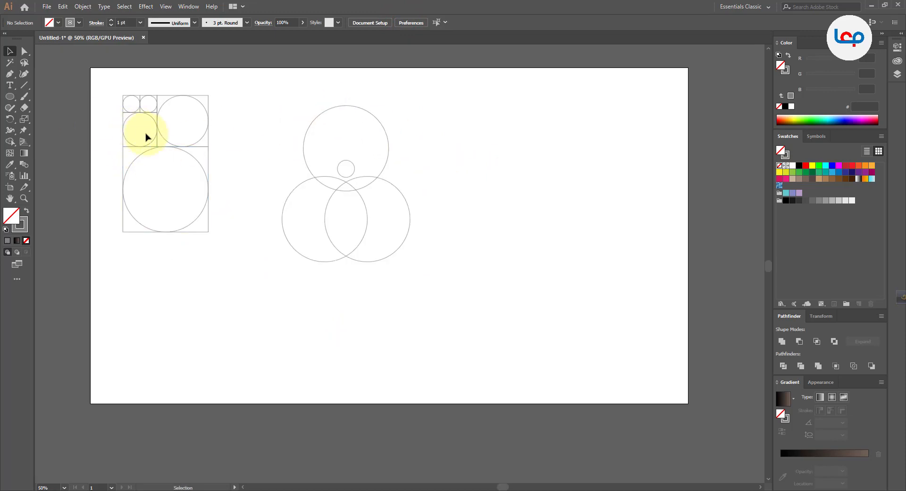
pyautogui.moveTo(163, 148); pyautogui.dragTo(332, 191)
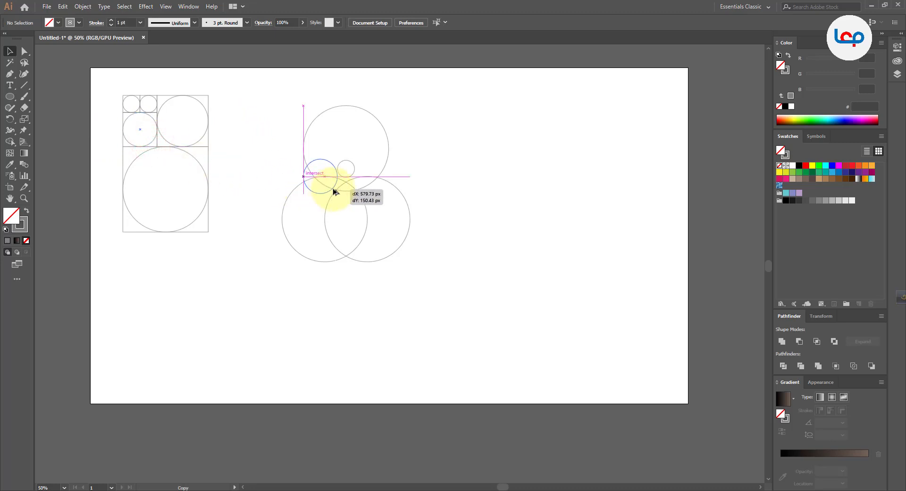
pyautogui.moveTo(334, 192); pyautogui.dragTo(333, 190)
pyautogui.scroll(3, 353, 170)
pyautogui.scroll(2, 287, 198)
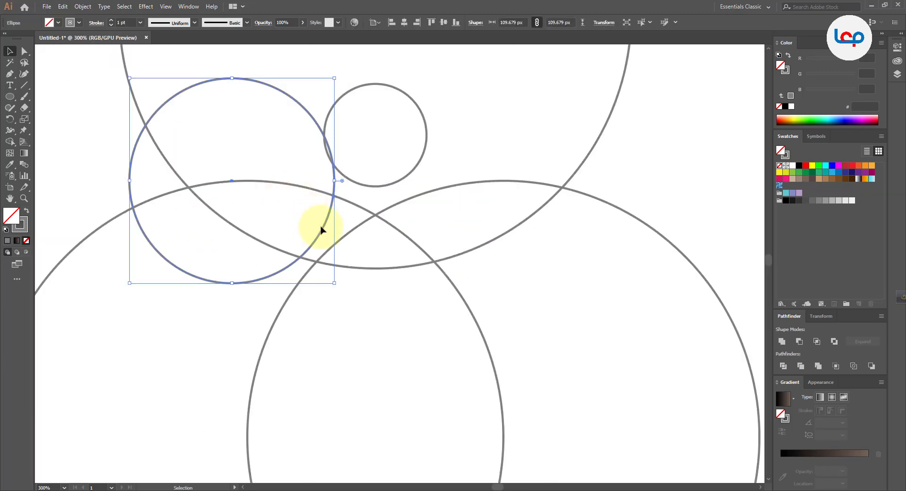
pyautogui.moveTo(322, 230); pyautogui.dragTo(321, 234)
pyautogui.scroll(-3, 306, 223)
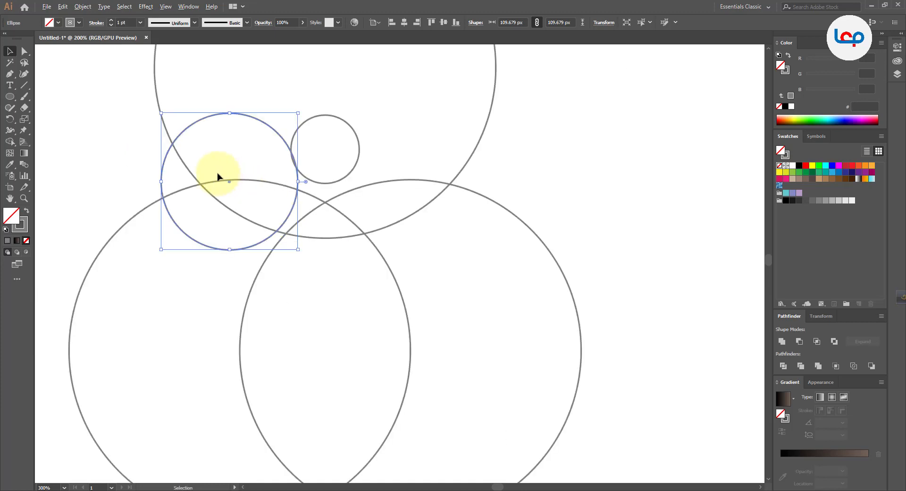
# Duplicate the medium circle to the right of the small circle and group the two medium circles
pyautogui.moveTo(273, 207); pyautogui.dragTo(415, 222)
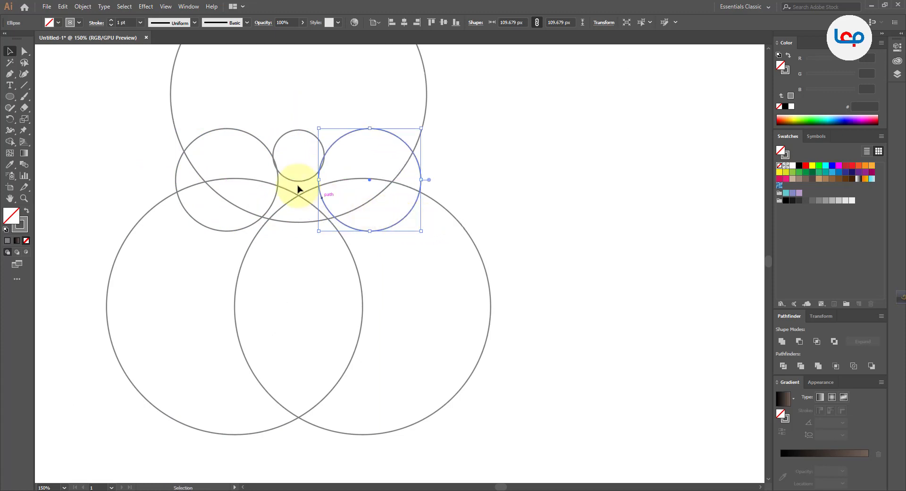
pyautogui.keyDown('shift'); pyautogui.click(252, 139); pyautogui.keyUp('shift')
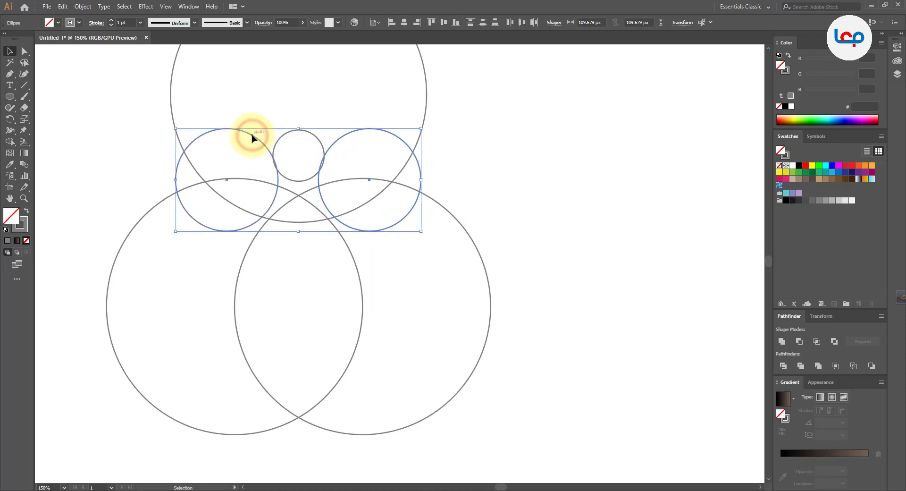
pyautogui.rightClick(253, 138)
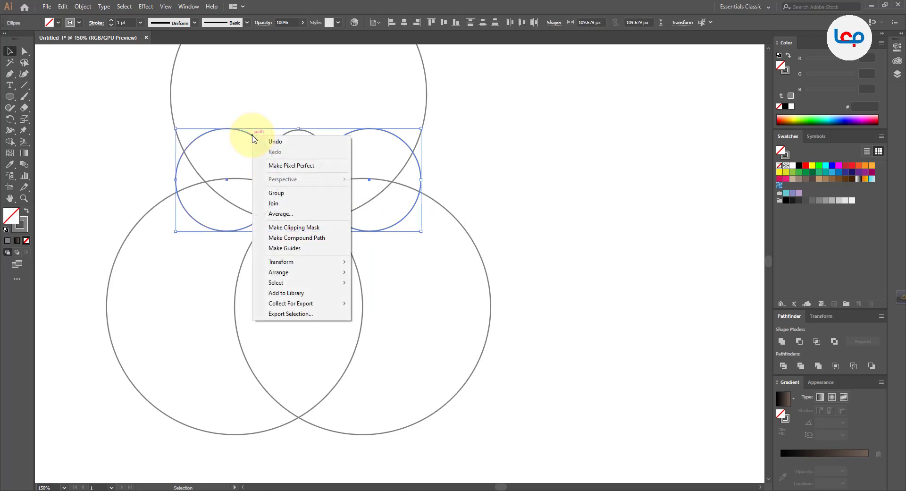
pyautogui.click(279, 193)
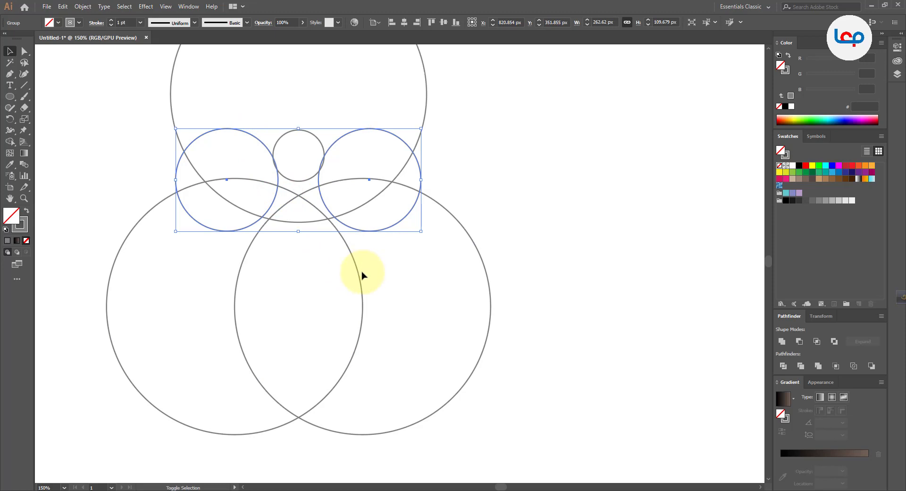
# Center the medium circle pair horizontally on the small circle, using the small circle as the key object
pyautogui.click(319, 142)
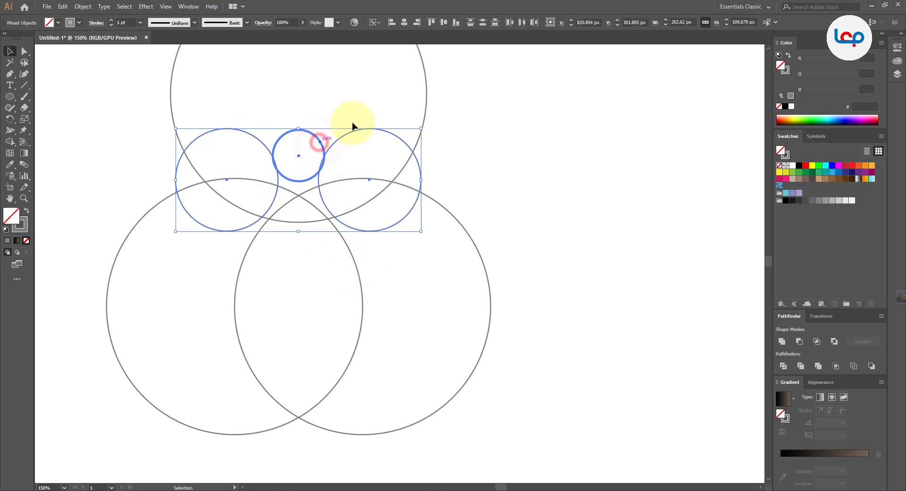
pyautogui.click(405, 23)
pyautogui.click(491, 156)
# Move the whole circle construction slightly right and down, leaving the grid in place
pyautogui.scroll(-1, 306, 169)
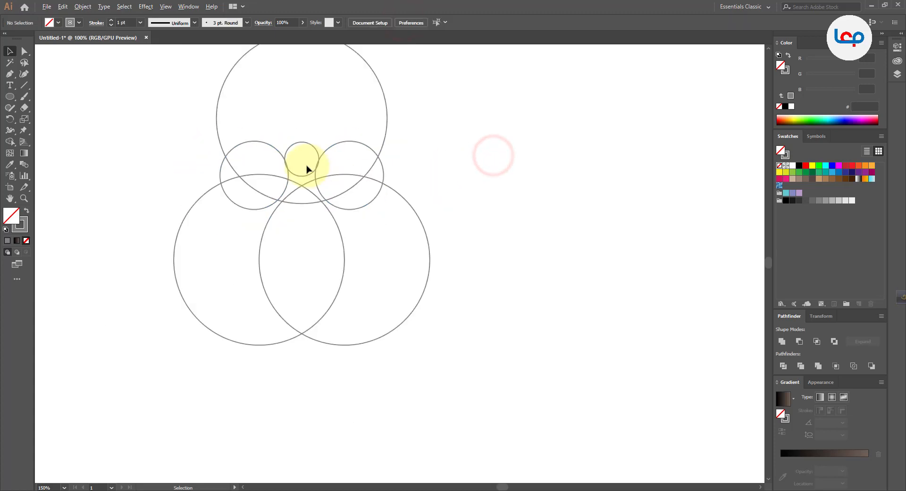
pyautogui.scroll(-1, 307, 168)
pyautogui.scroll(-1, 426, 167)
pyautogui.click(429, 165)
pyautogui.scroll(1, 404, 156)
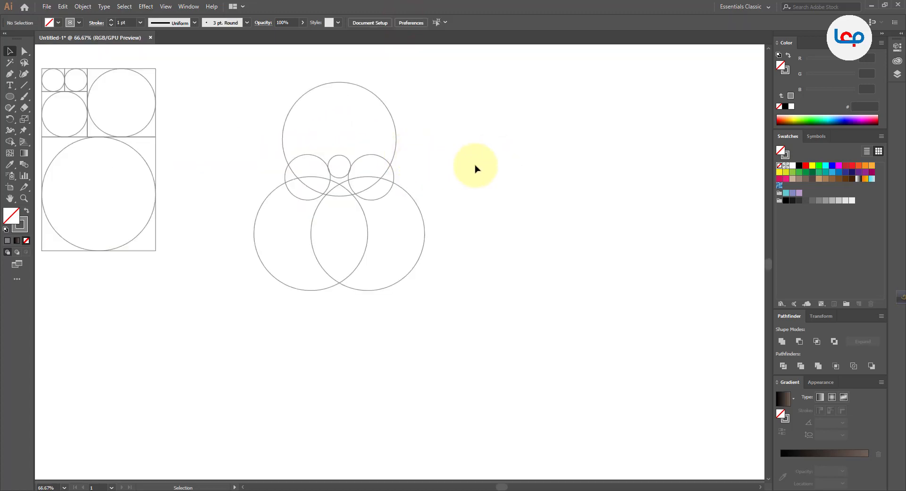
pyautogui.moveTo(479, 140); pyautogui.dragTo(278, 249)
pyautogui.moveTo(367, 231)
pyautogui.mouseDown()
pyautogui.moveTo(390, 232)
pyautogui.moveTo(380, 236)
pyautogui.mouseUp()
pyautogui.click(474, 203)
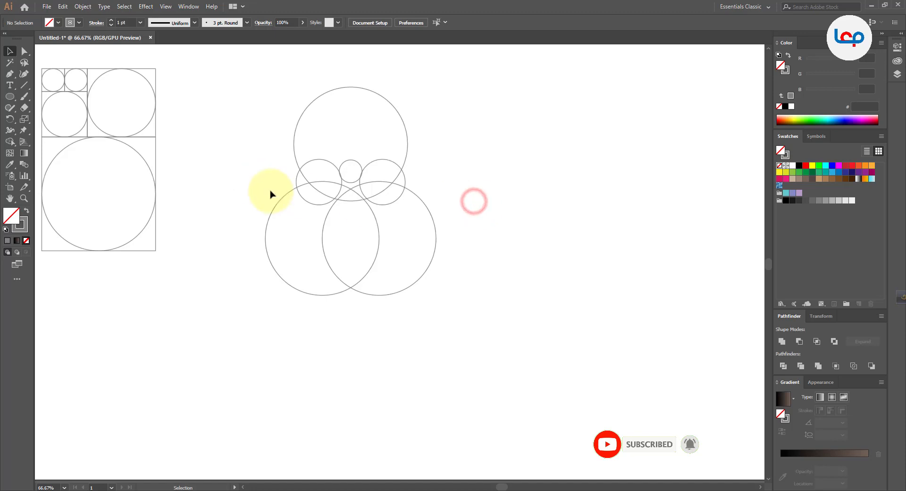
# Place one copy of the 110 px grid circle across the lower-left circle's left edge and another inside it, reaching the lower-right circle's edge
pyautogui.moveTo(84, 129); pyautogui.dragTo(298, 248)
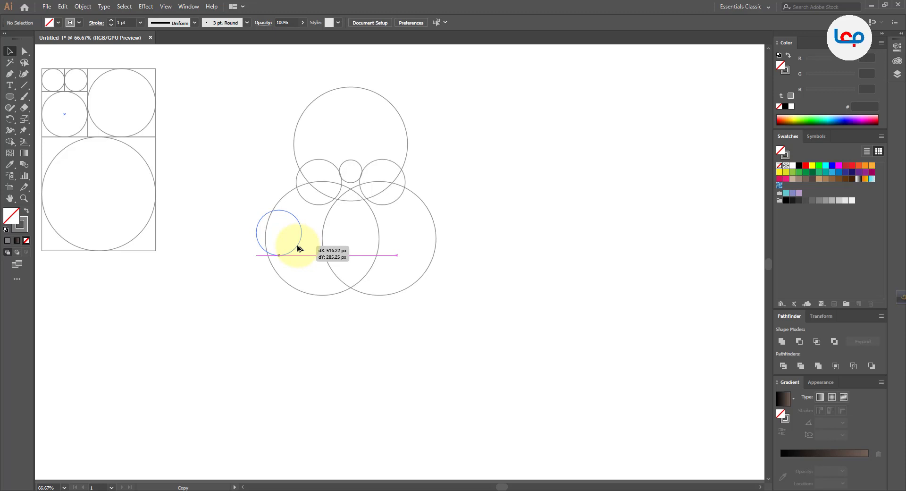
pyautogui.moveTo(298, 248); pyautogui.dragTo(298, 248)
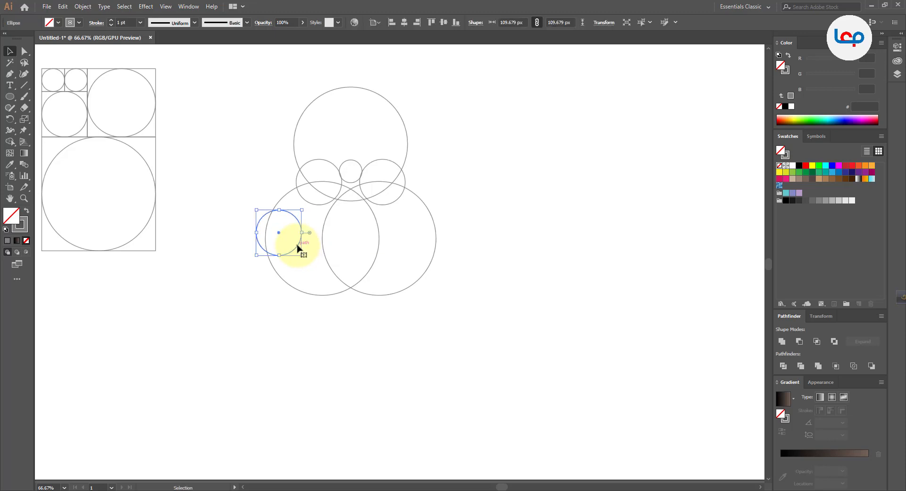
pyautogui.scroll(1, 278, 234)
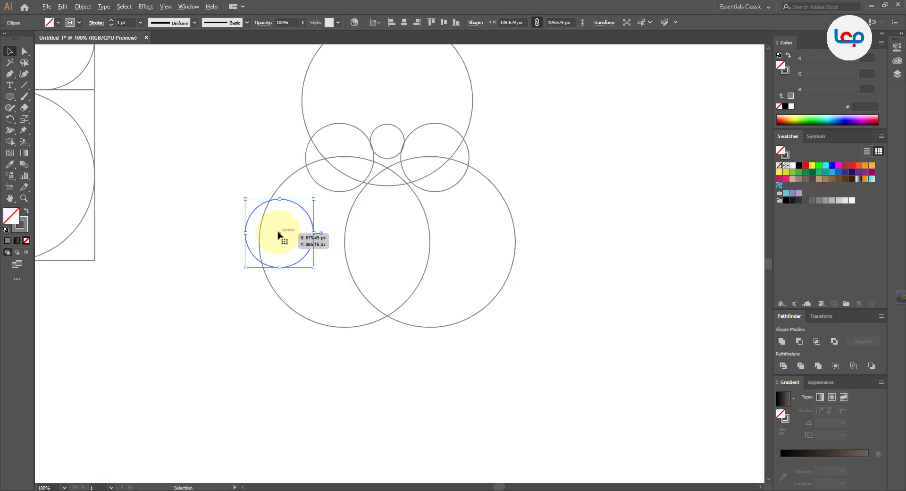
pyautogui.scroll(1, 278, 235)
pyautogui.scroll(1, 278, 231)
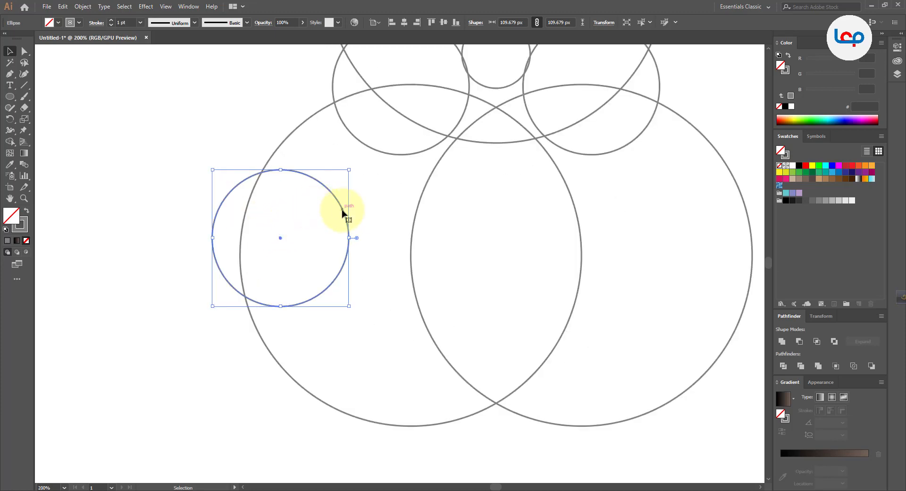
pyautogui.moveTo(342, 212); pyautogui.dragTo(410, 228)
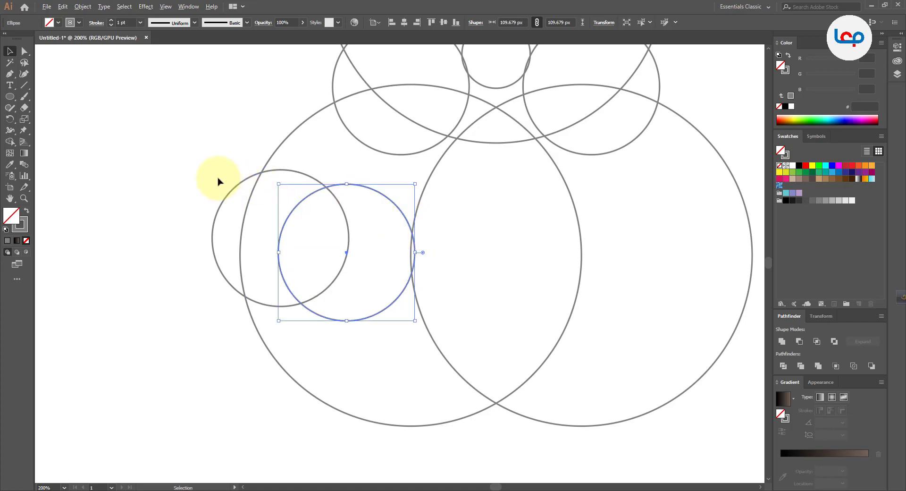
# Place a third copy of the 110 px circle across the lower-right circle's left edge and group the three copies
pyautogui.scroll(-2, 213, 179)
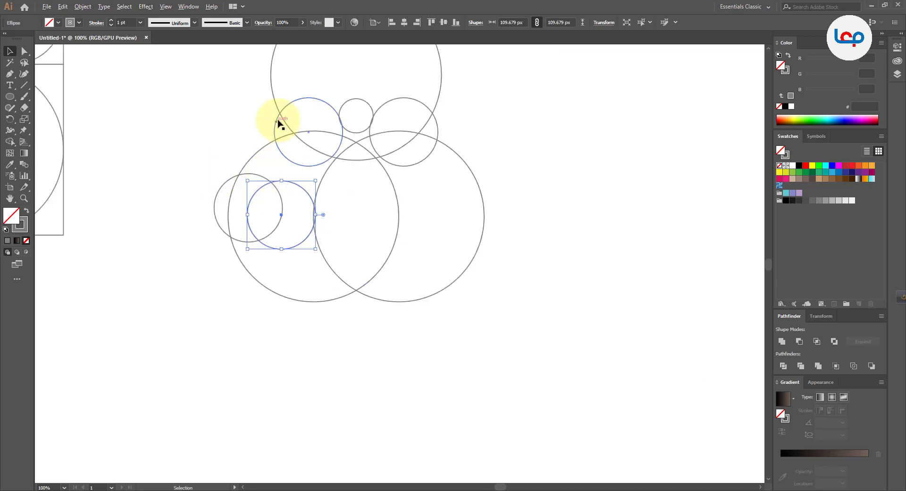
pyautogui.scroll(1, 278, 123)
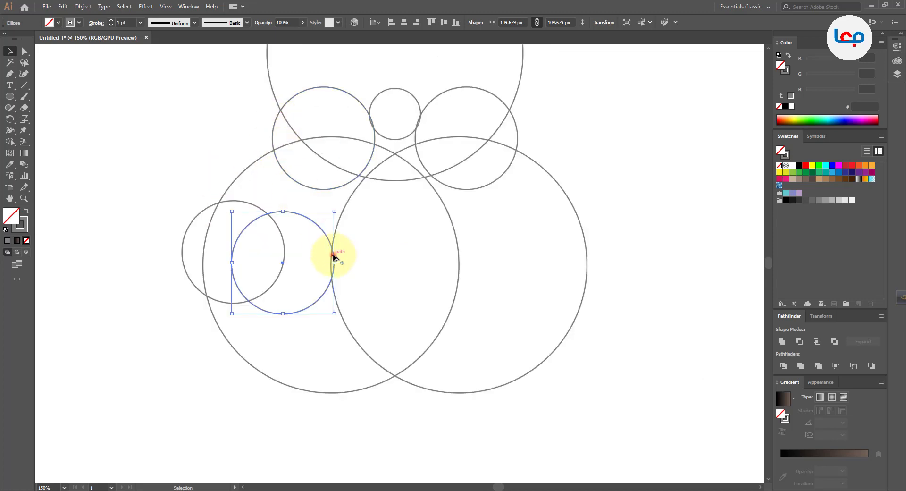
pyautogui.moveTo(334, 257); pyautogui.dragTo(402, 267)
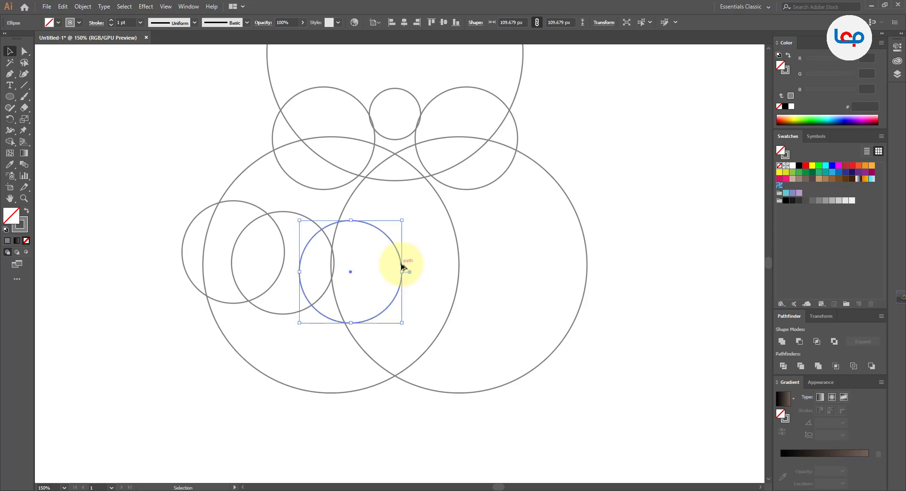
pyautogui.click(305, 335)
pyautogui.moveTo(316, 342); pyautogui.dragTo(258, 285)
pyautogui.rightClick(259, 285)
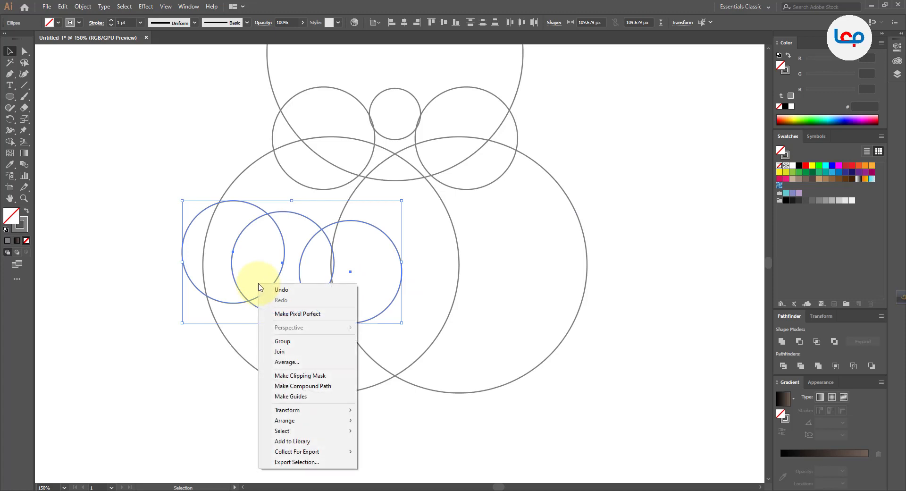
pyautogui.click(282, 340)
# Rotate the group of three circles slightly clockwise so that its inner end tilts down
pyautogui.scroll(-2, 214, 213)
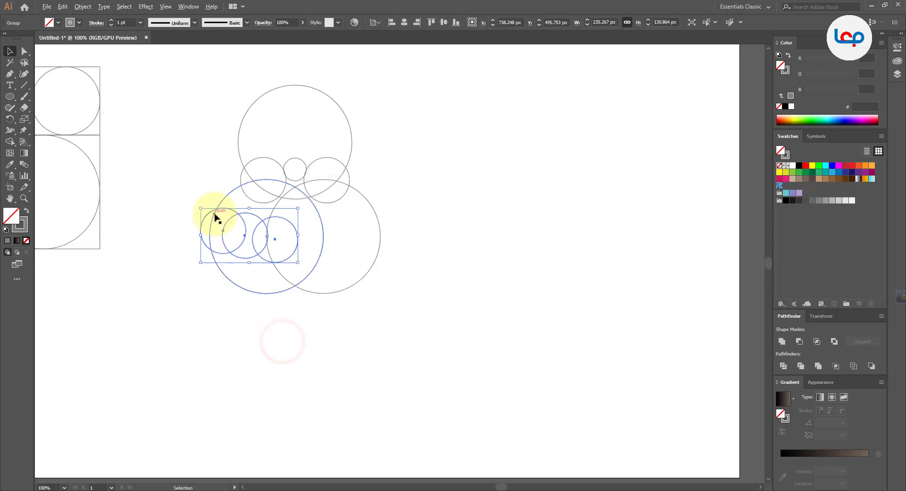
pyautogui.scroll(1, 184, 134)
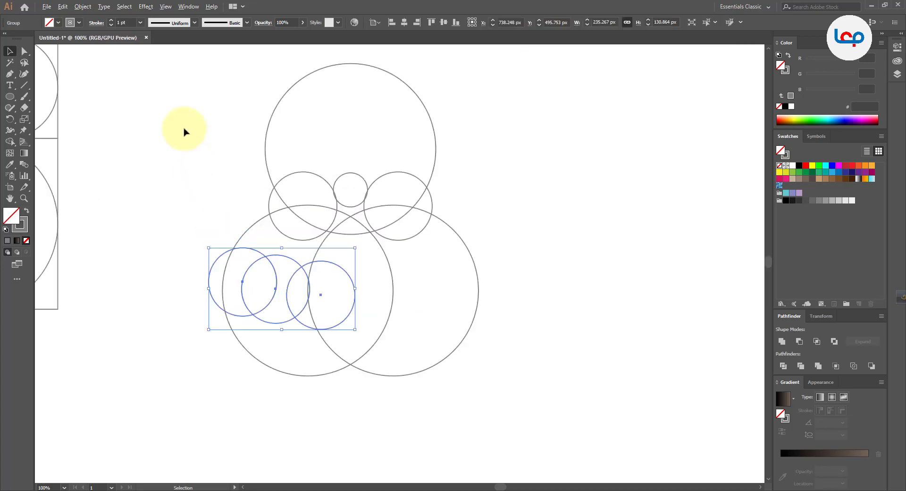
pyautogui.click(371, 280)
pyautogui.click(354, 296)
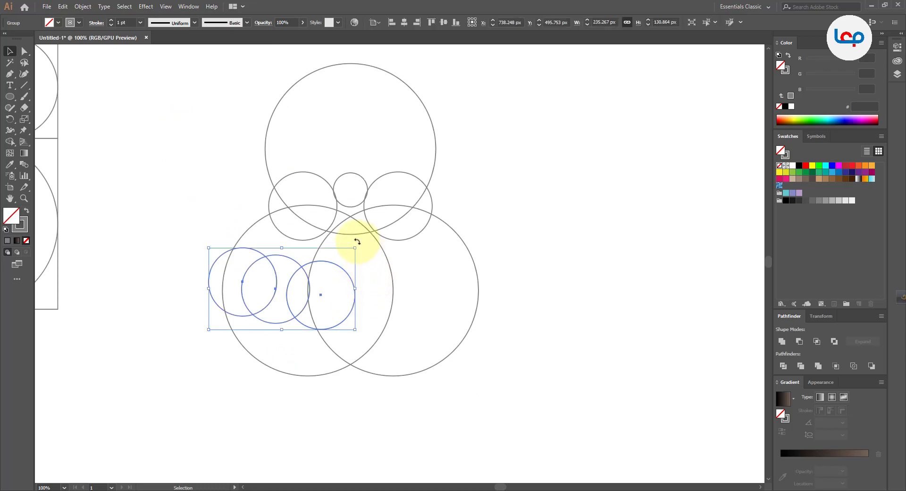
pyautogui.moveTo(357, 244); pyautogui.dragTo(358, 249)
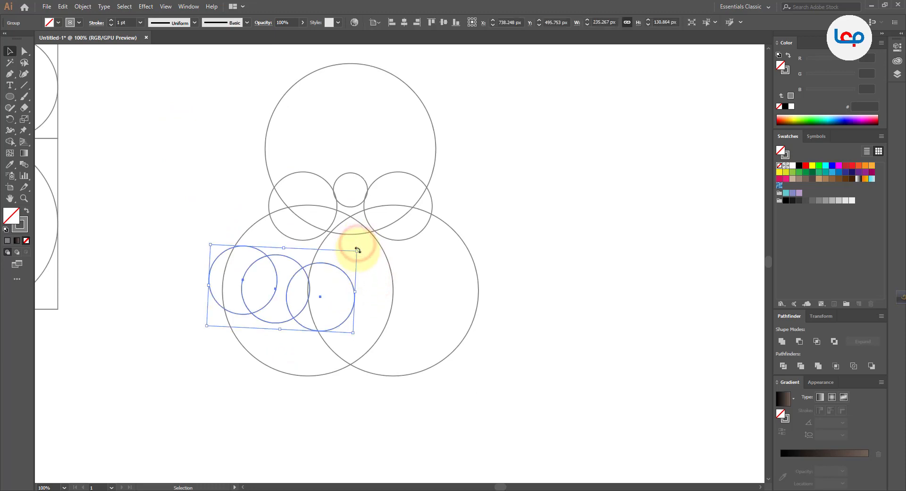
# Create a left-right mirrored copy of the three-circle group with Reflect and move it horizontally across the lower-right large circle
pyautogui.rightClick(347, 272)
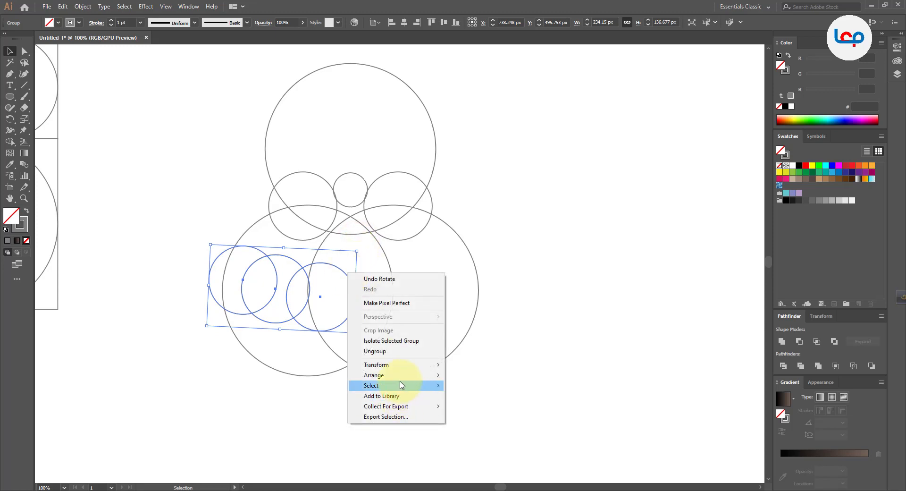
pyautogui.click(406, 366)
pyautogui.click(486, 398)
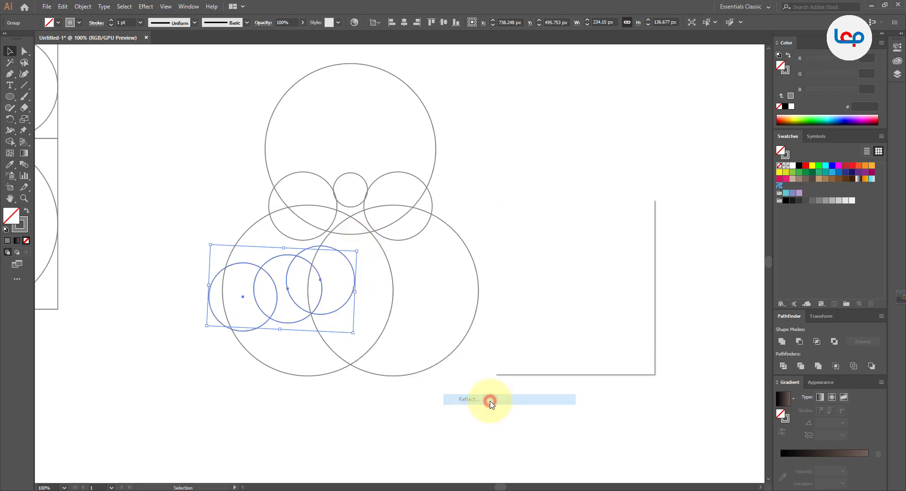
pyautogui.click(525, 350)
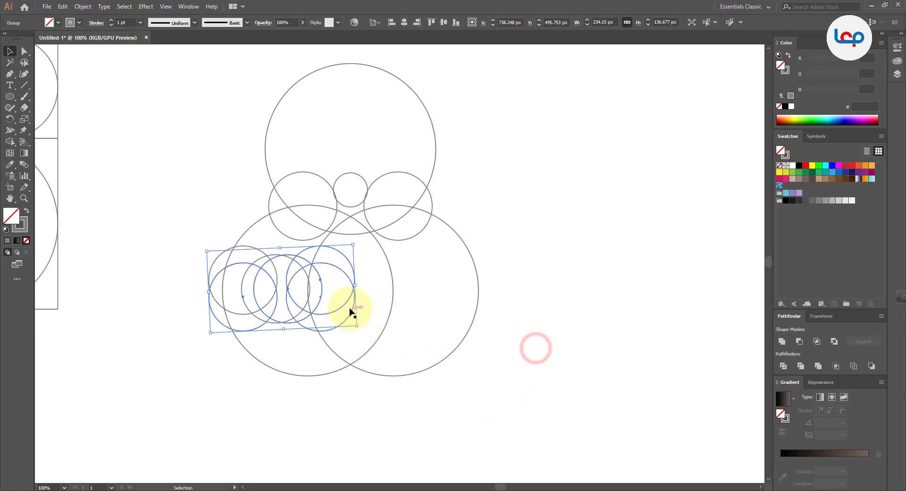
pyautogui.moveTo(346, 302); pyautogui.dragTo(476, 306)
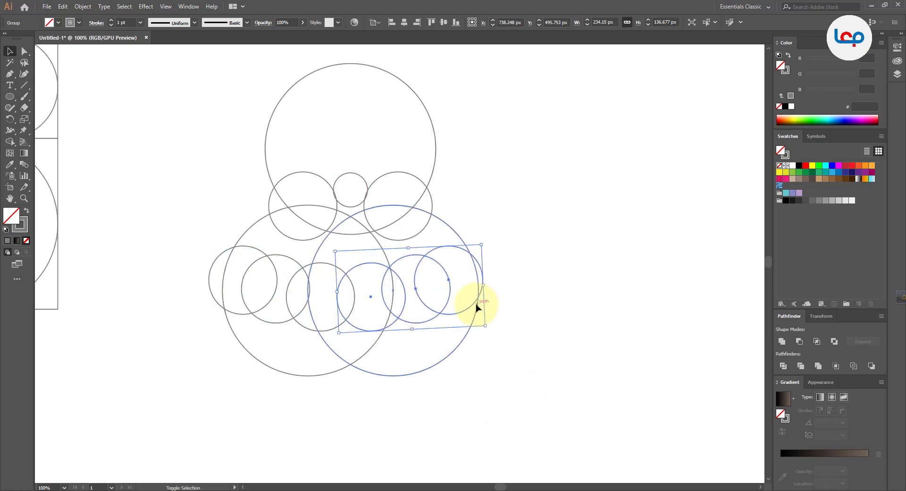
pyautogui.click(519, 333)
pyautogui.click(519, 342)
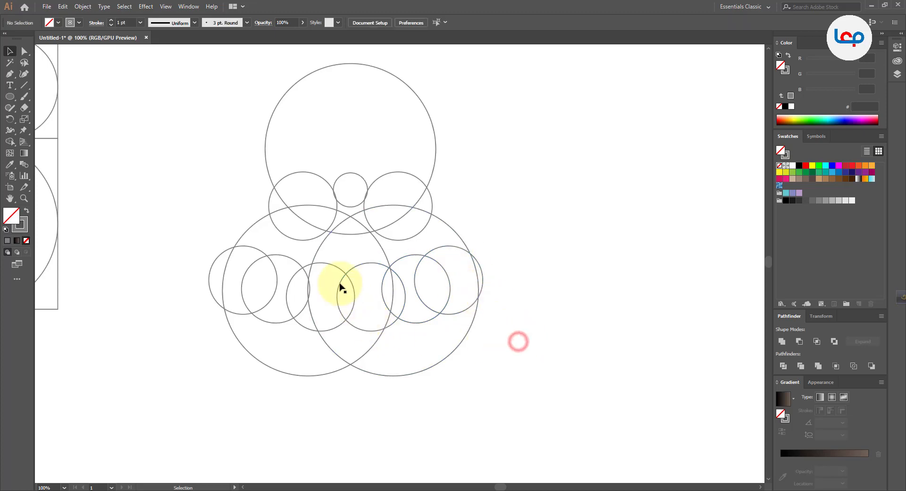
# Group the original and mirrored three-circle groups into one row of six circles
pyautogui.moveTo(355, 287); pyautogui.dragTo(355, 292)
pyautogui.rightClick(351, 288)
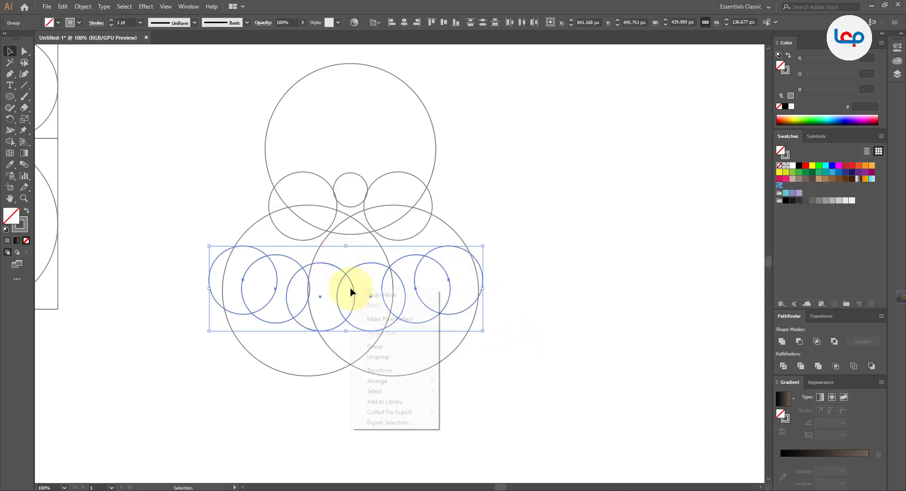
pyautogui.click(374, 347)
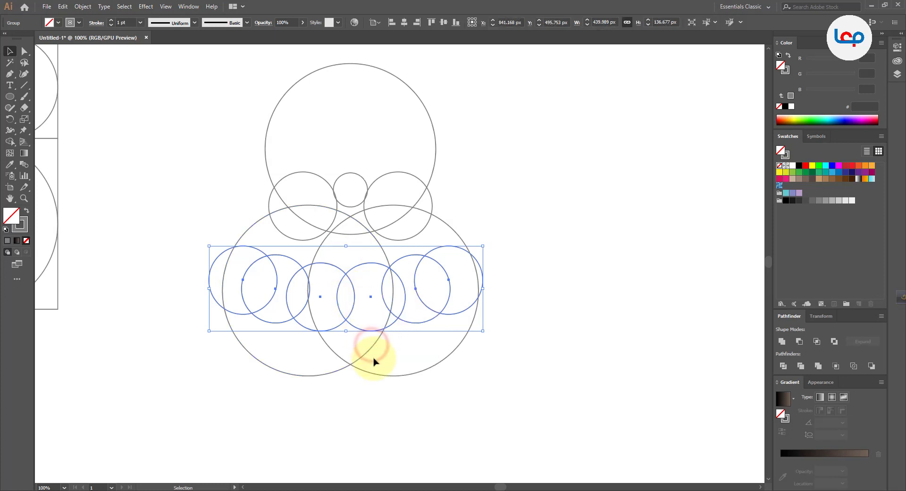
pyautogui.click(405, 363)
# Center the six-circle row horizontally on the small circle, using the small circle as the key object
pyautogui.scroll(-1, 373, 311)
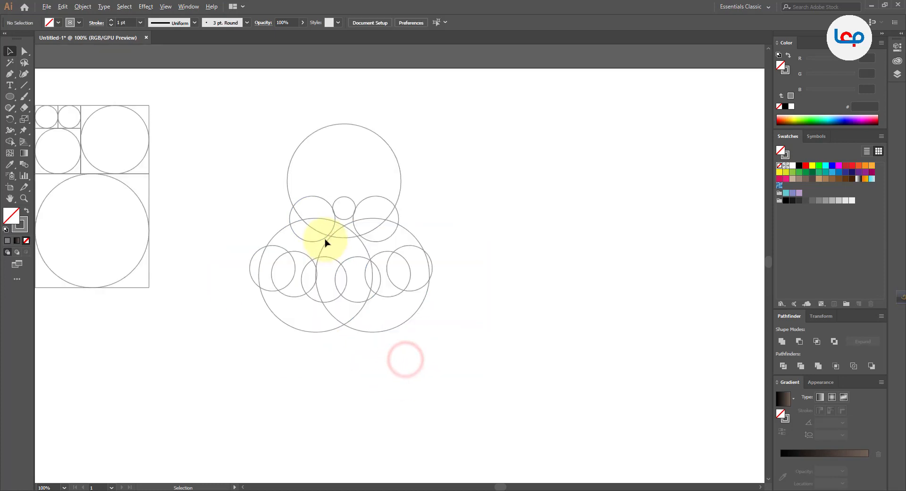
pyautogui.scroll(1, 372, 287)
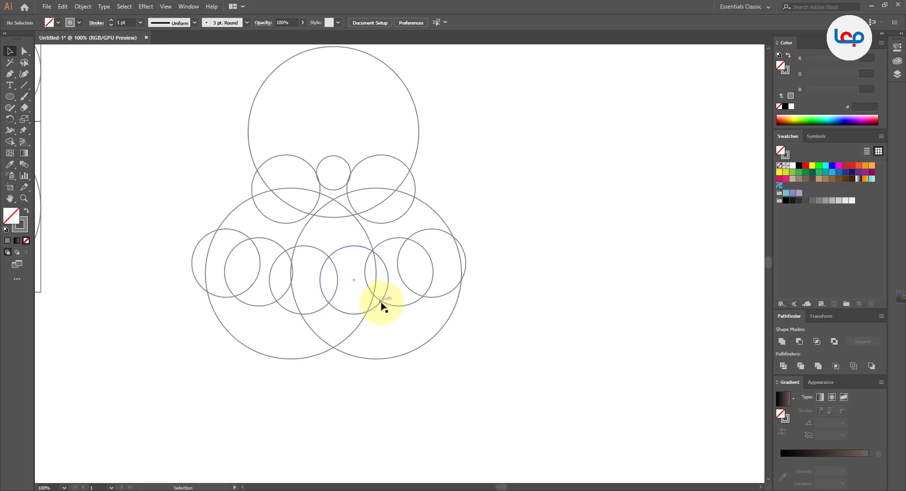
pyautogui.moveTo(381, 305)
pyautogui.mouseDown()
pyautogui.moveTo(592, 410)
pyautogui.moveTo(379, 325)
pyautogui.moveTo(380, 301)
pyautogui.moveTo(390, 302)
pyautogui.mouseUp()
pyautogui.keyDown('shift'); pyautogui.click(330, 191); pyautogui.keyUp('shift')
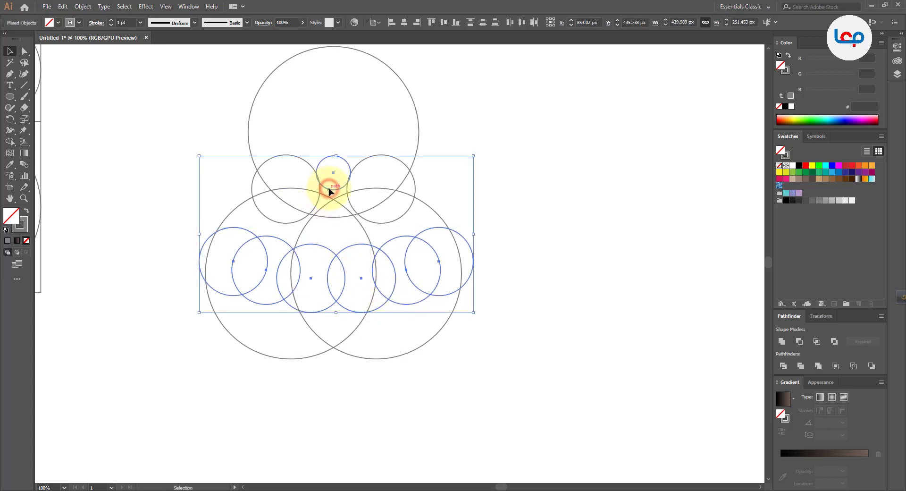
pyautogui.click(401, 22)
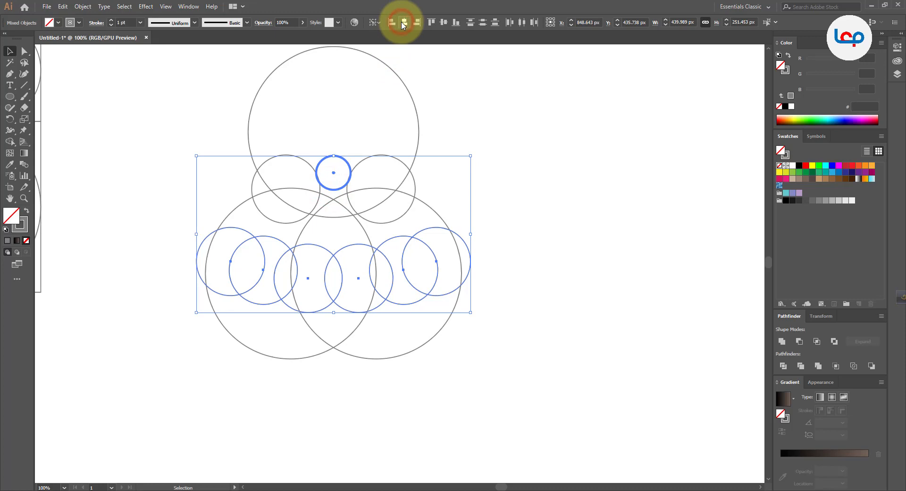
pyautogui.click(497, 200)
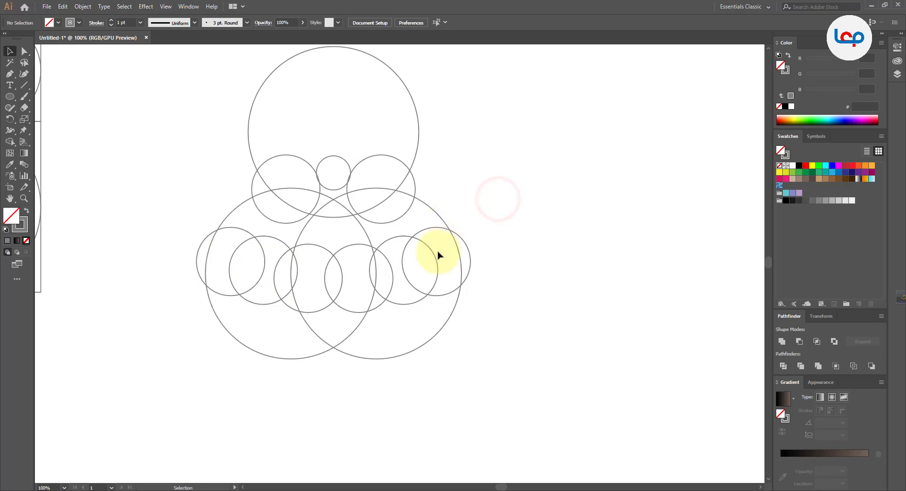
# With Shape Builder, remove the six-circle row, everything below it and the two leftover slivers, leaving a scalloped lower wing edge
pyautogui.scroll(-2, 316, 214)
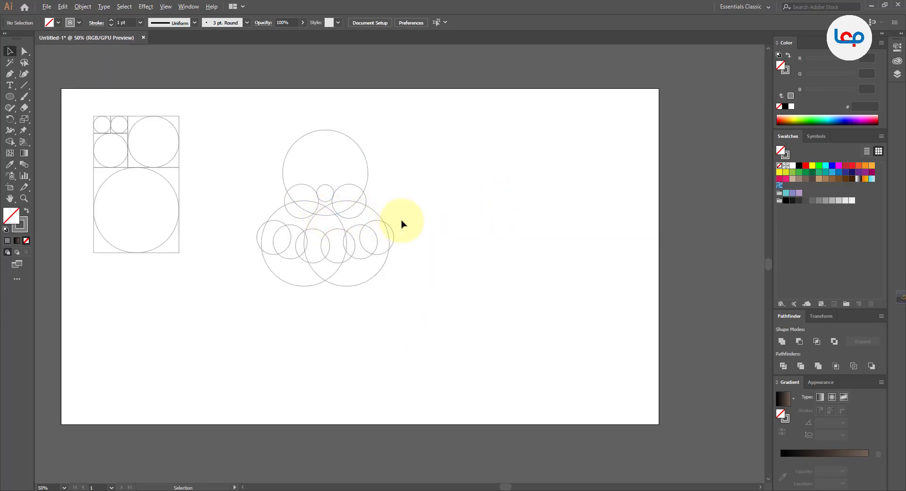
pyautogui.scroll(1, 403, 225)
pyautogui.scroll(-1, 460, 216)
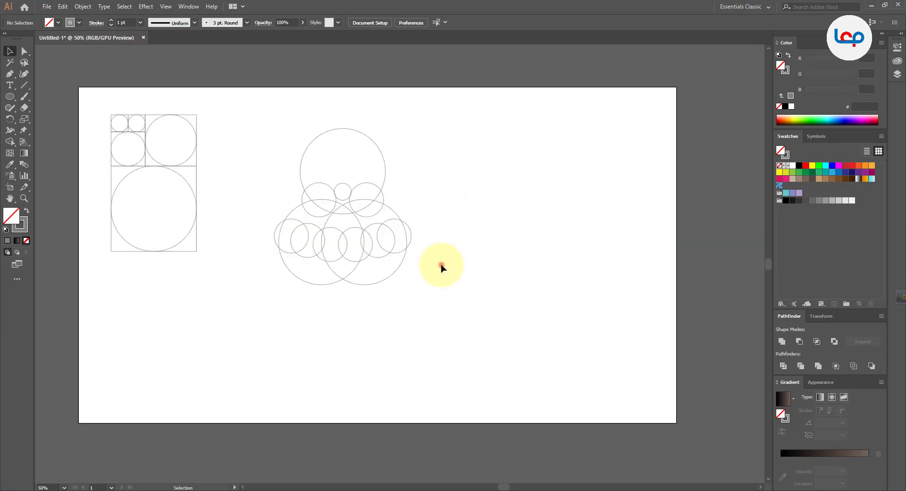
pyautogui.scroll(2, 368, 208)
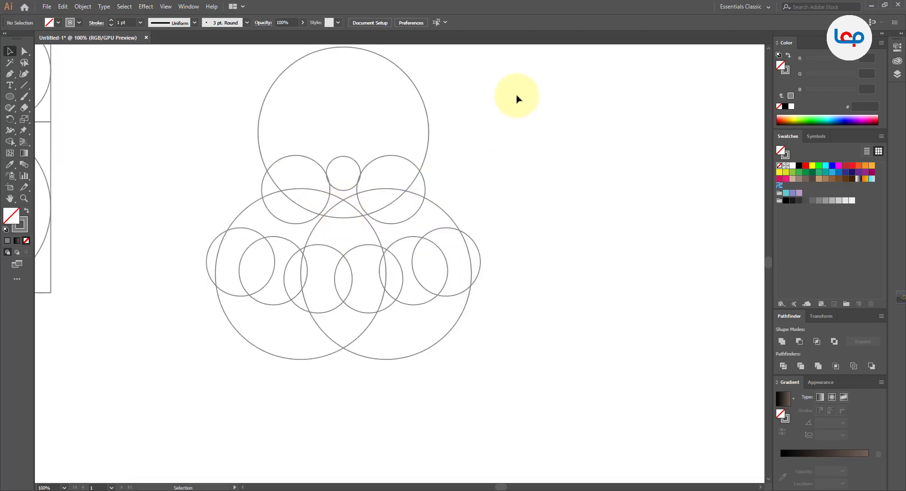
pyautogui.moveTo(517, 96); pyautogui.dragTo(207, 369)
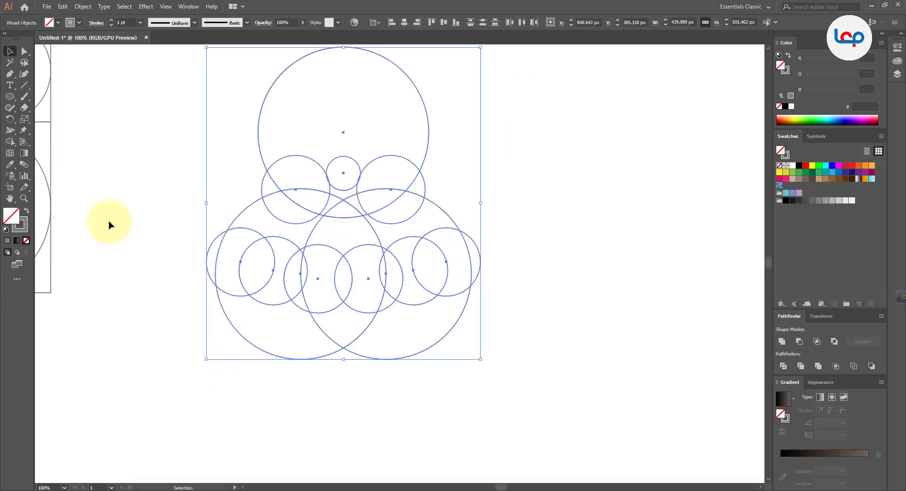
pyautogui.click(10, 142)
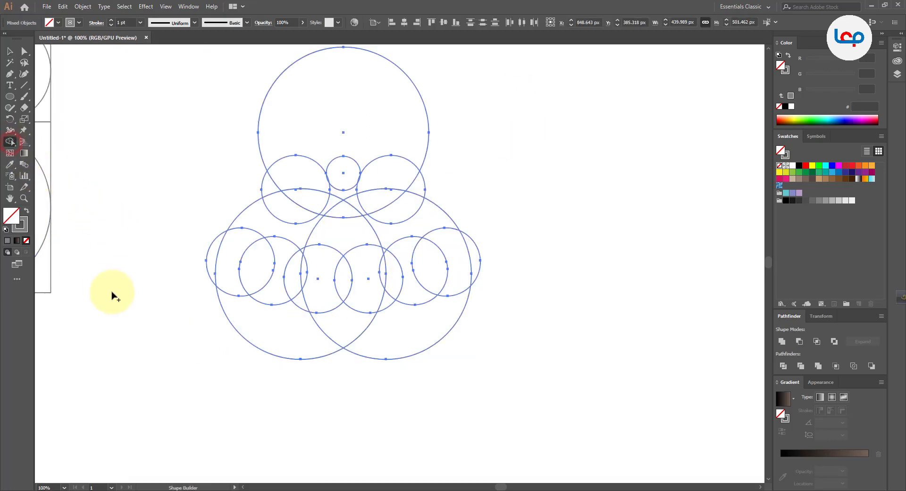
pyautogui.moveTo(180, 249)
pyautogui.mouseDown()
pyautogui.moveTo(360, 267)
pyautogui.moveTo(432, 263)
pyautogui.moveTo(486, 246)
pyautogui.mouseUp()
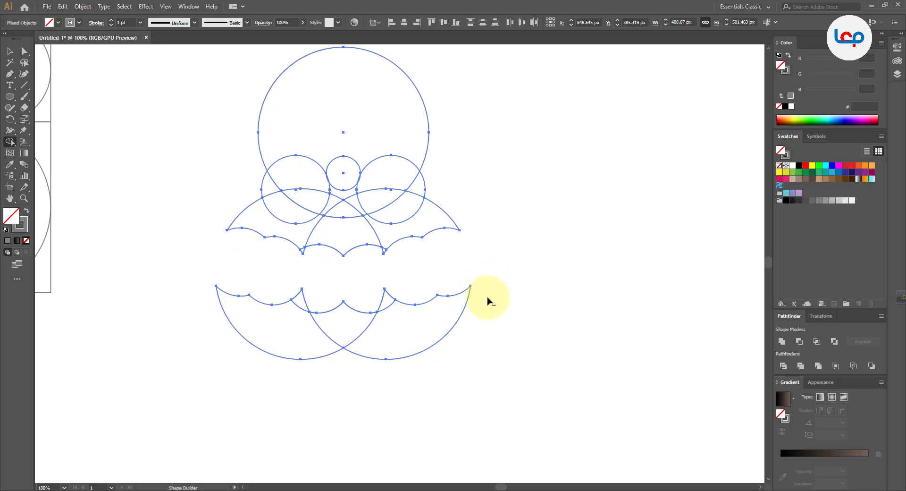
pyautogui.moveTo(487, 300)
pyautogui.mouseDown()
pyautogui.moveTo(442, 318)
pyautogui.moveTo(264, 338)
pyautogui.moveTo(211, 332)
pyautogui.moveTo(271, 307)
pyautogui.moveTo(390, 307)
pyautogui.mouseUp()
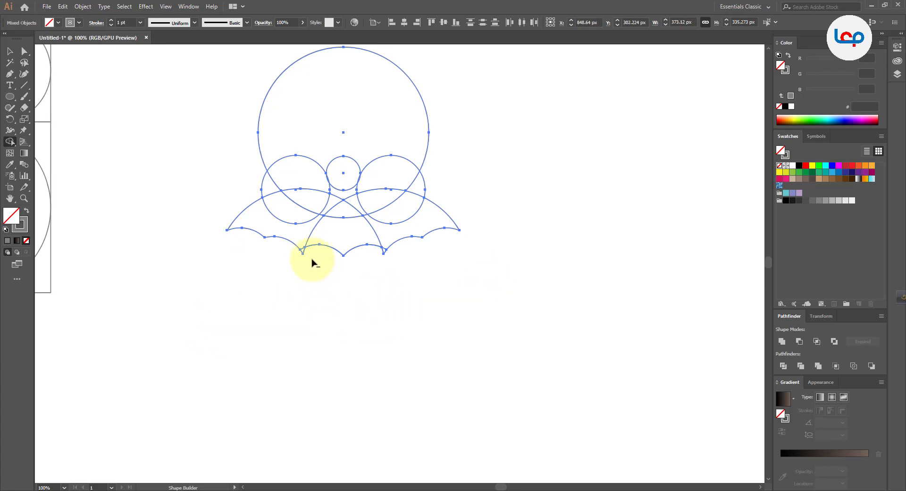
pyautogui.moveTo(304, 252); pyautogui.dragTo(307, 254)
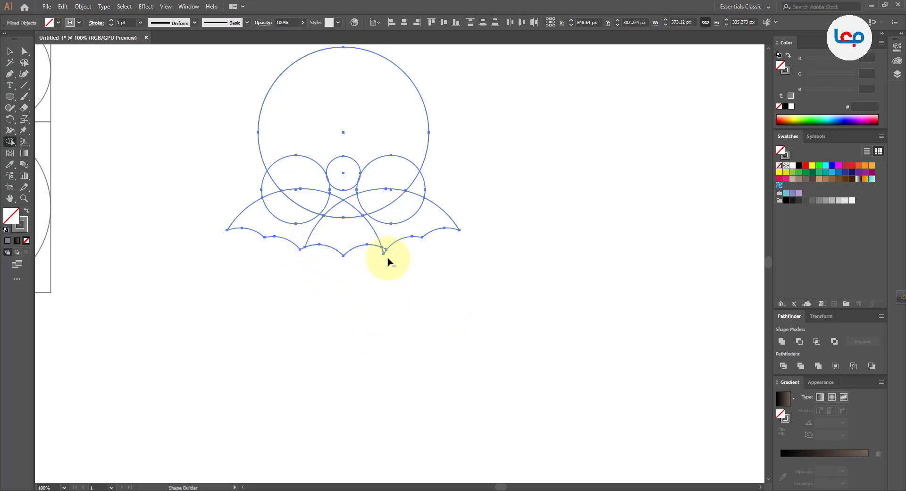
pyautogui.moveTo(384, 254); pyautogui.dragTo(383, 255)
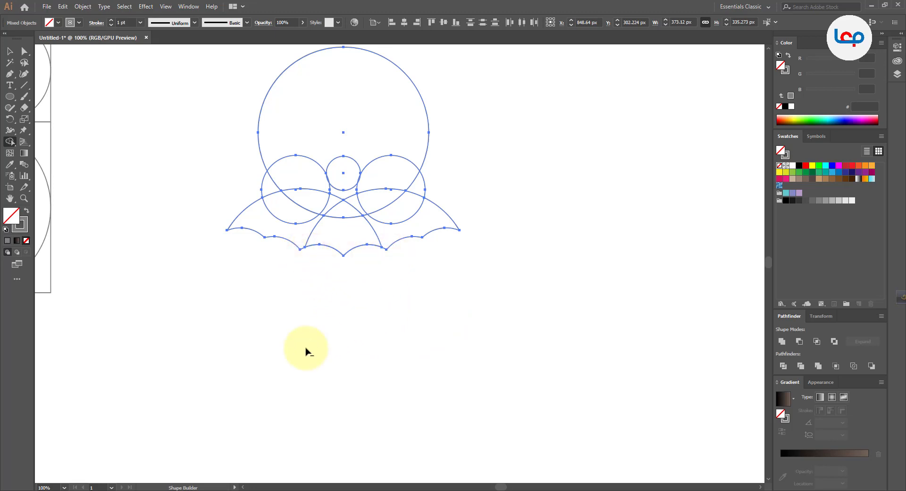
# Remove the large upper circle's area and the leftover pieces above the wings and beside the ears to expose the bat outline
pyautogui.scroll(-1, 305, 351)
pyautogui.scroll(1, 373, 217)
pyautogui.moveTo(164, 213); pyautogui.dragTo(430, 240)
pyautogui.scroll(2, 309, 250)
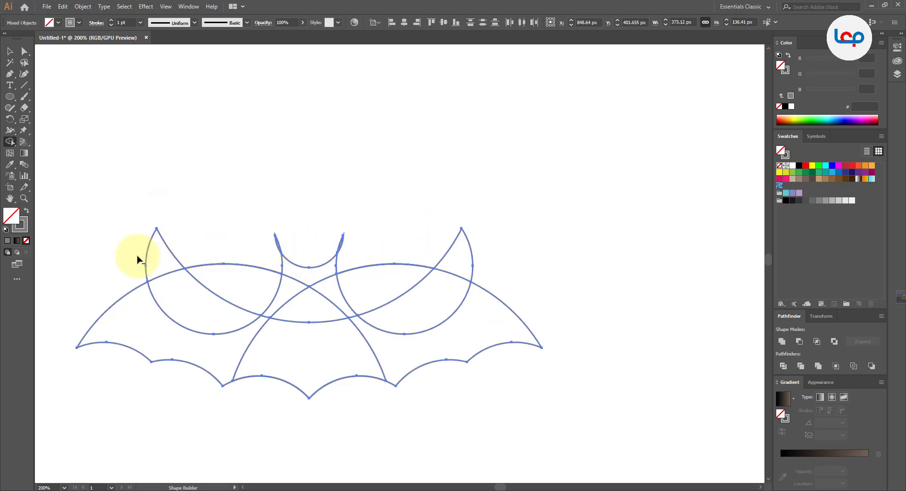
pyautogui.moveTo(137, 258); pyautogui.dragTo(216, 259)
pyautogui.moveTo(509, 244)
pyautogui.mouseDown()
pyautogui.moveTo(454, 255)
pyautogui.moveTo(388, 287)
pyautogui.moveTo(368, 282)
pyautogui.mouseUp()
pyautogui.scroll(2, 319, 253)
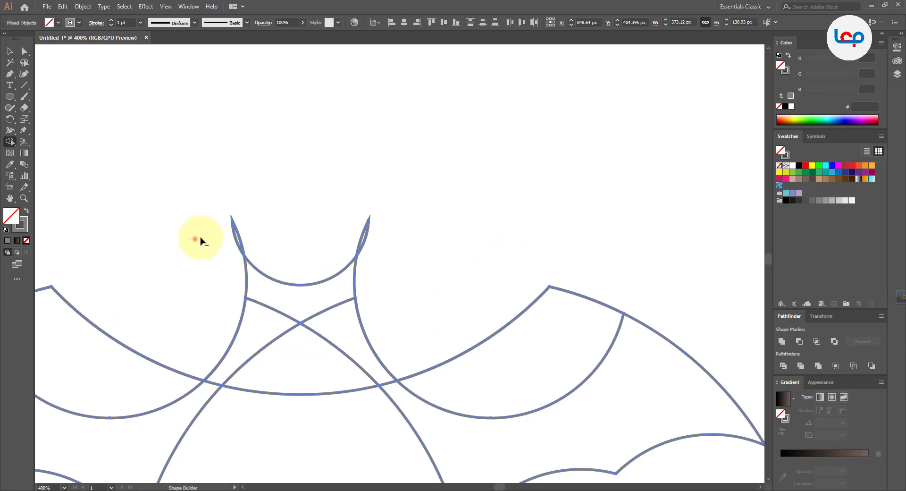
pyautogui.moveTo(200, 238); pyautogui.dragTo(276, 235)
pyautogui.moveTo(336, 229); pyautogui.dragTo(378, 240)
# Merge the inner regions of the bat's head, left wing and right wing into one shape each with Shape Builder
pyautogui.scroll(-2, 333, 229)
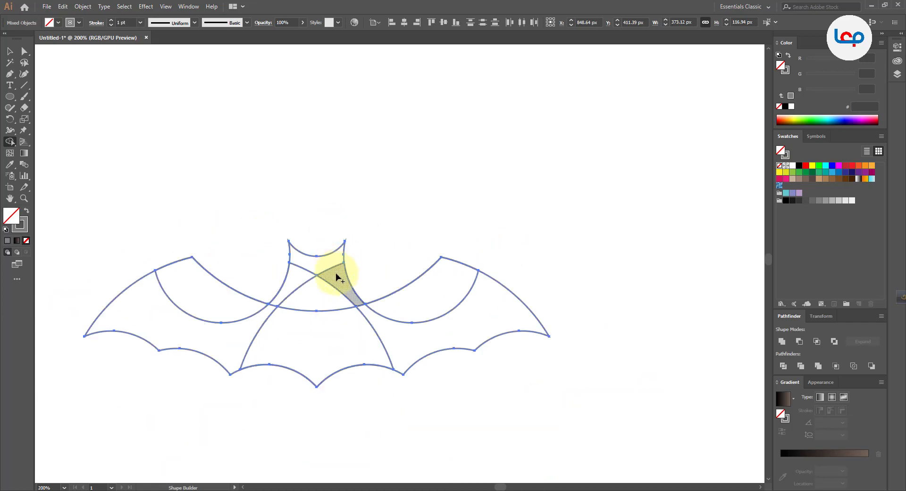
pyautogui.moveTo(308, 269)
pyautogui.mouseDown()
pyautogui.moveTo(324, 284)
pyautogui.moveTo(310, 271)
pyautogui.mouseUp()
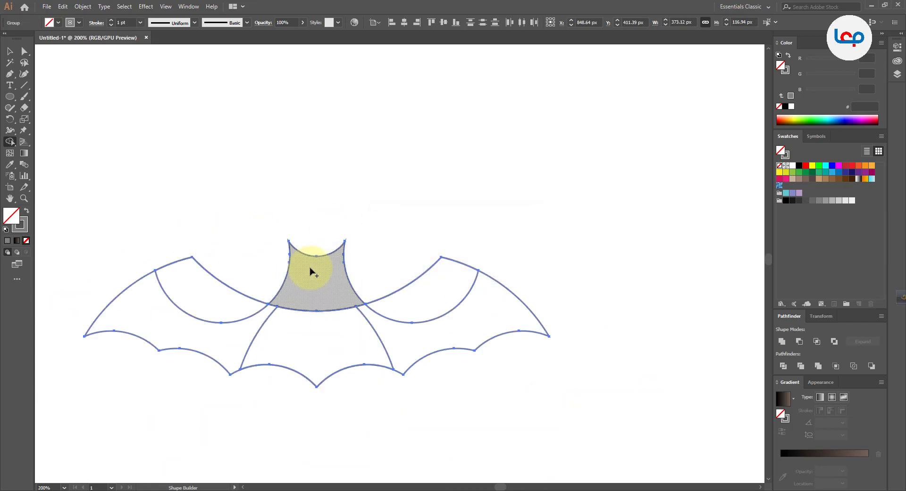
pyautogui.moveTo(206, 316); pyautogui.dragTo(213, 340)
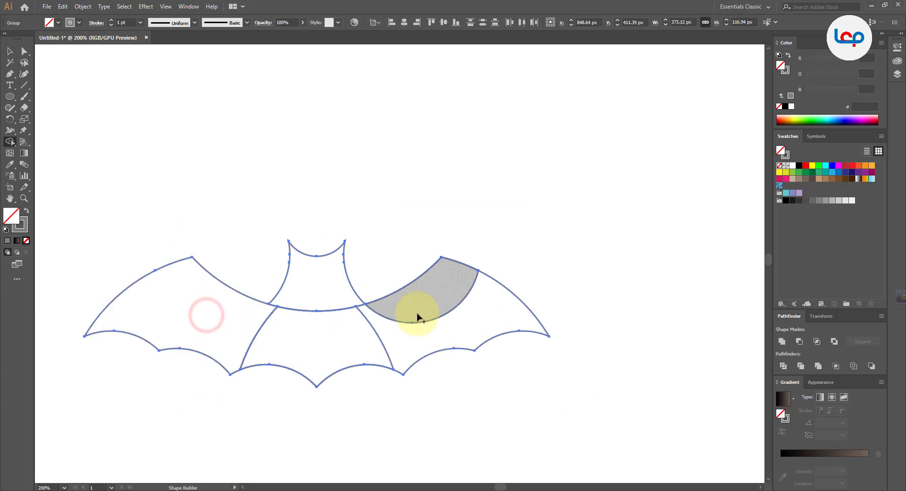
pyautogui.moveTo(418, 313); pyautogui.dragTo(427, 325)
pyautogui.scroll(-2, 390, 296)
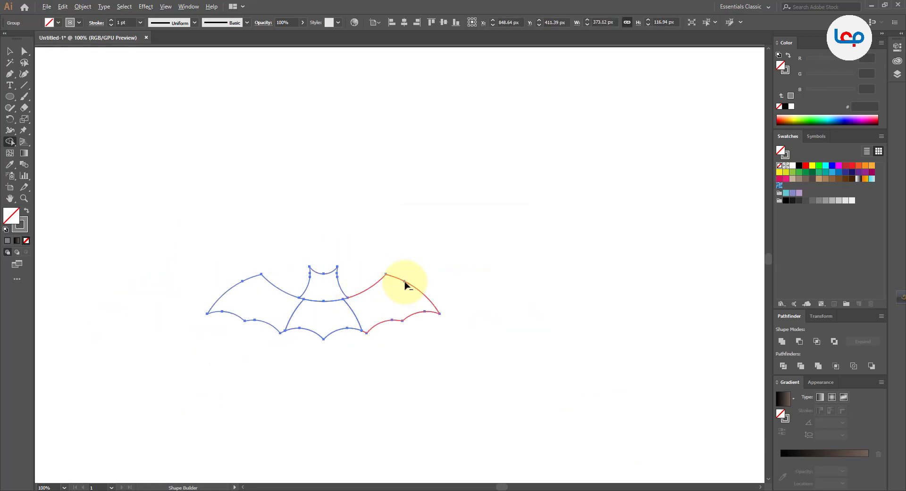
# Select the whole bat and swap its fill and stroke to give it a solid grey fill with no outline
pyautogui.scroll(-1, 360, 320)
pyautogui.scroll(2, 360, 321)
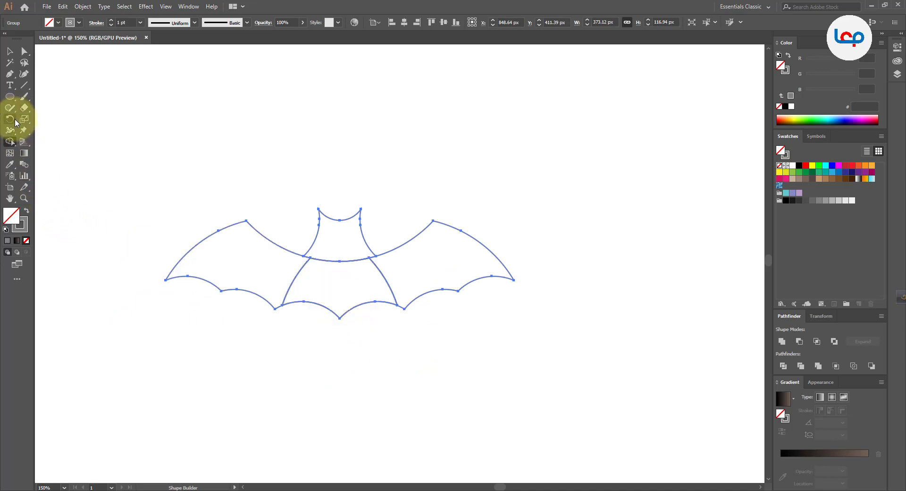
pyautogui.click(9, 51)
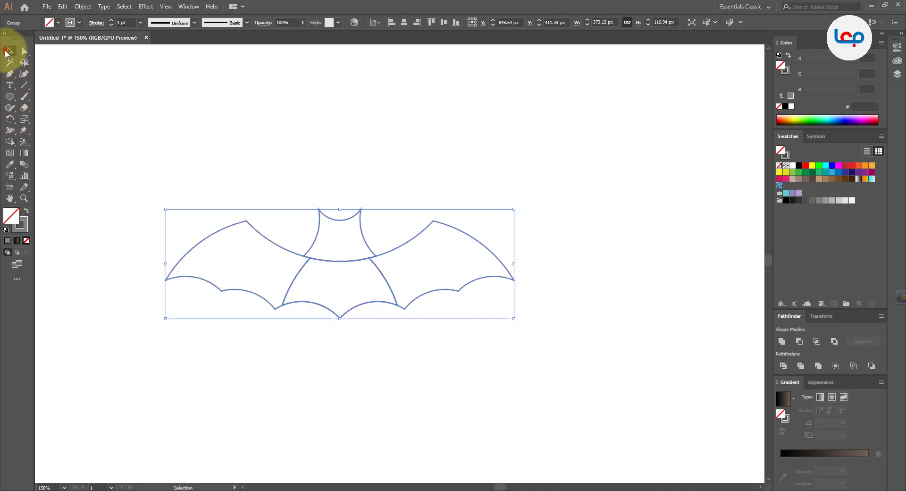
pyautogui.click(326, 175)
pyautogui.scroll(-3, 326, 174)
pyautogui.scroll(2, 354, 181)
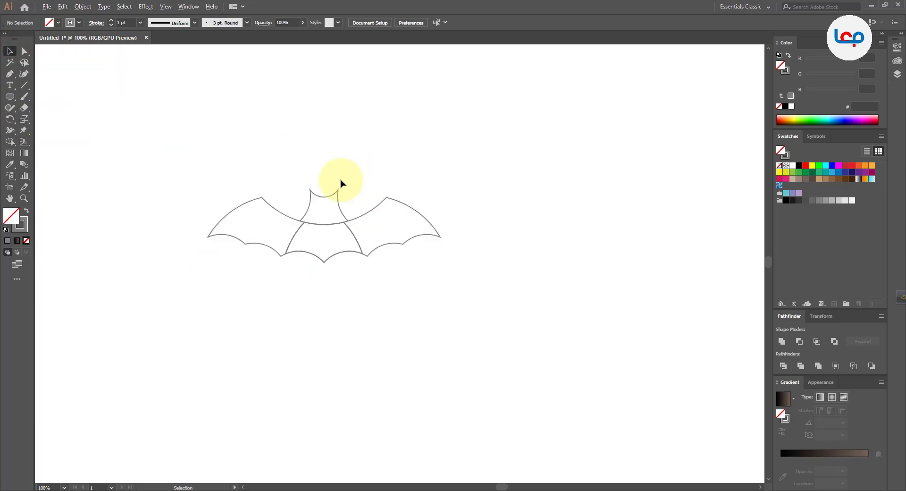
pyautogui.moveTo(294, 202); pyautogui.dragTo(491, 281)
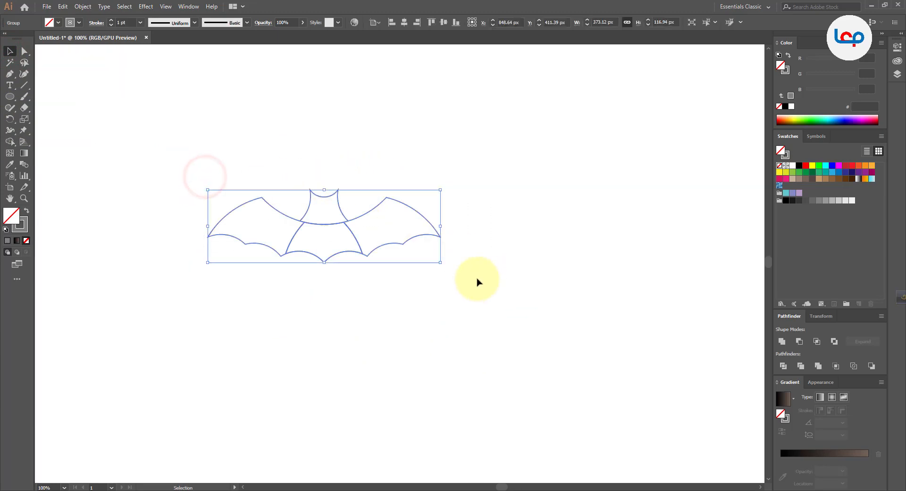
pyautogui.click(25, 213)
# Enlarge the bat proportionally about its centre to about 620 px wide
pyautogui.scroll(-3, 317, 263)
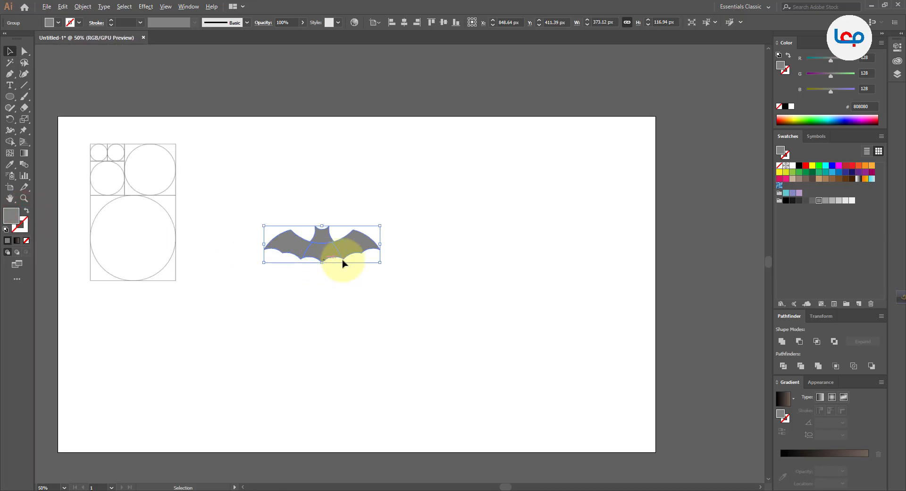
pyautogui.moveTo(381, 225); pyautogui.dragTo(412, 239)
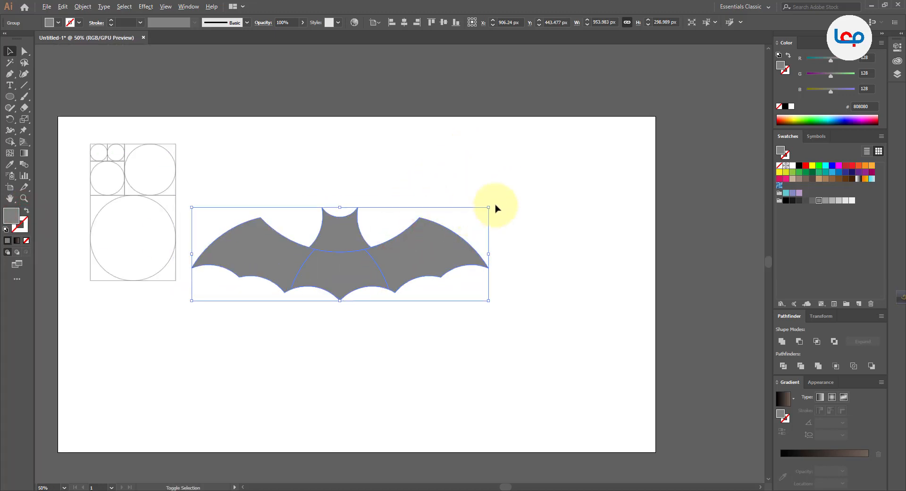
pyautogui.moveTo(492, 205); pyautogui.dragTo(437, 222)
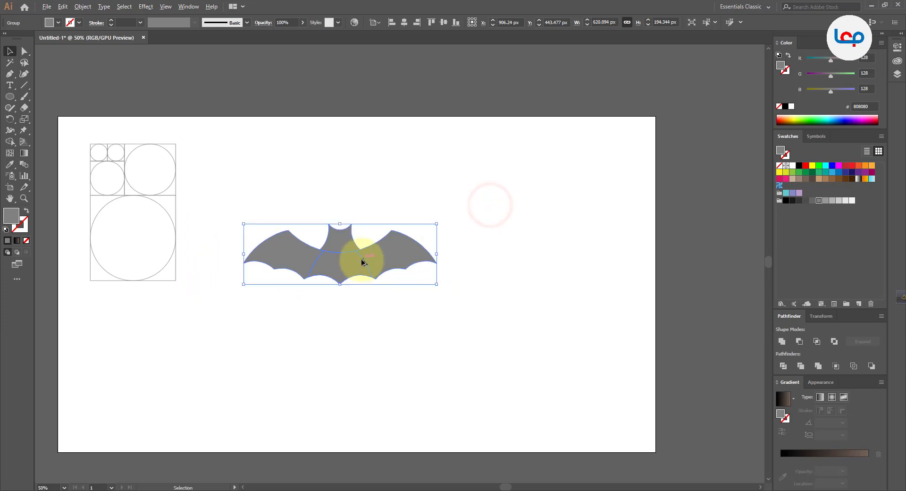
pyautogui.scroll(1, 360, 259)
pyautogui.click(389, 313)
# Fill all parts of the bat with the black-to-brown linear gradient
pyautogui.moveTo(498, 204); pyautogui.dragTo(253, 318)
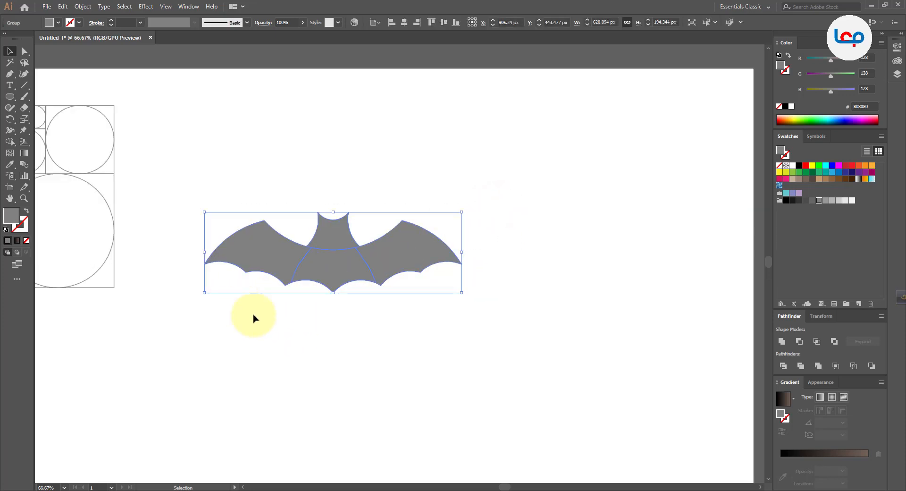
pyautogui.click(319, 334)
pyautogui.moveTo(525, 208); pyautogui.dragTo(266, 305)
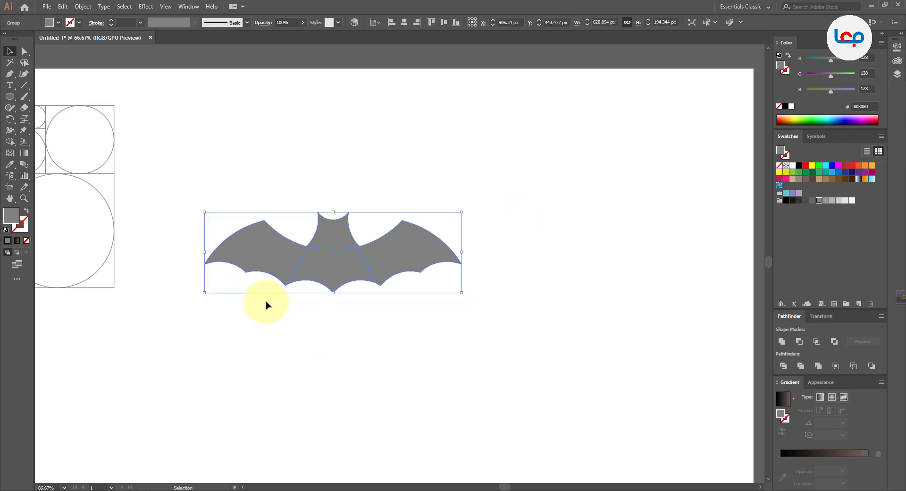
pyautogui.click(790, 398)
pyautogui.click(402, 395)
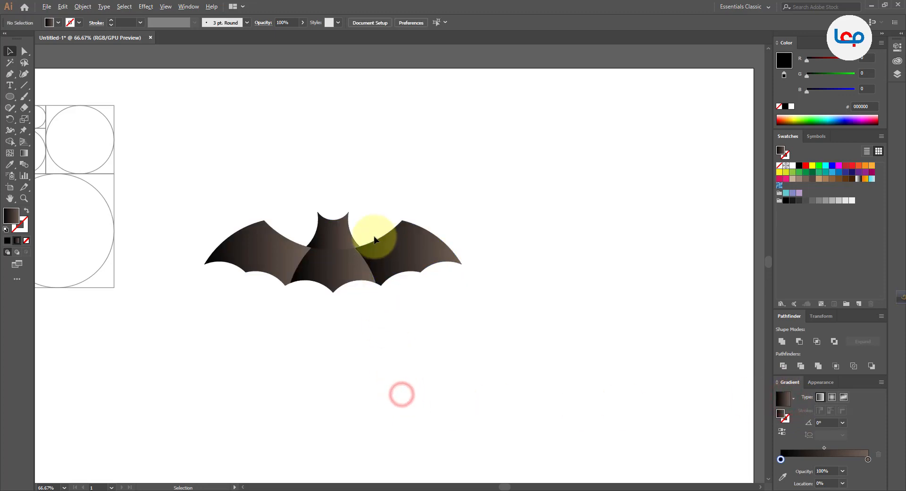
# Ungroup the bat into separate head, body and wing shapes
pyautogui.scroll(-2, 374, 240)
pyautogui.scroll(2, 374, 249)
pyautogui.click(405, 241)
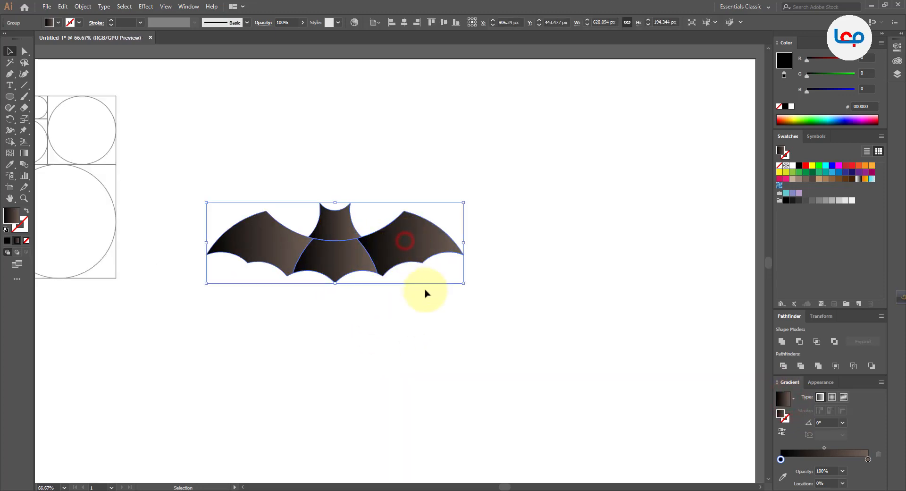
pyautogui.rightClick(393, 258)
pyautogui.click(425, 338)
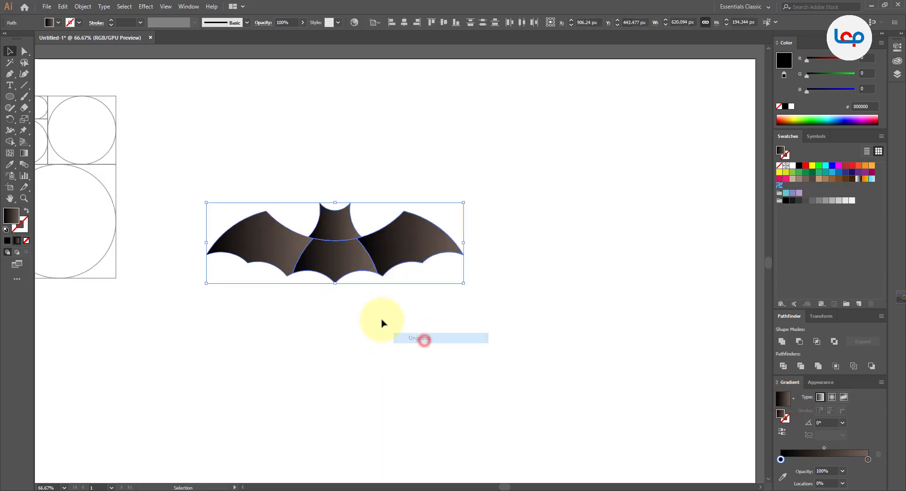
pyautogui.click(381, 320)
# Redirect the right wing's gradient from black at its inner corner to brown at the wing tip, at about -8°
pyautogui.scroll(1, 386, 226)
pyautogui.click(411, 244)
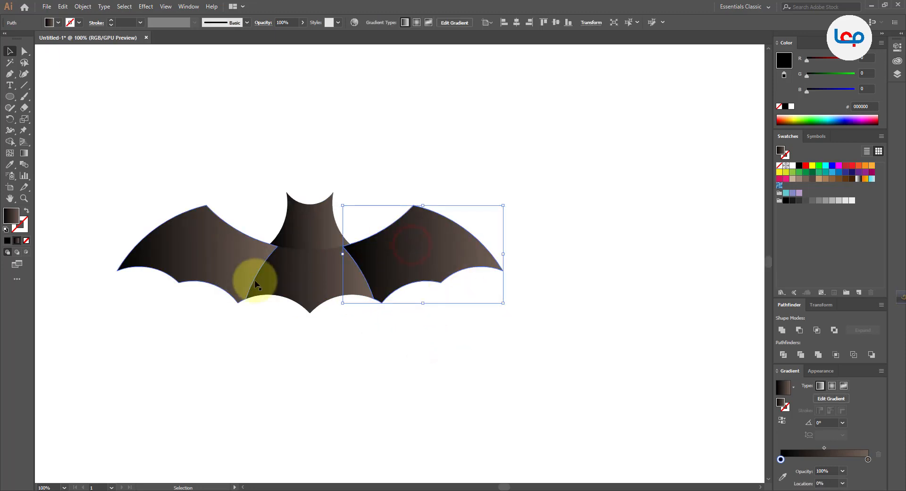
pyautogui.click(24, 152)
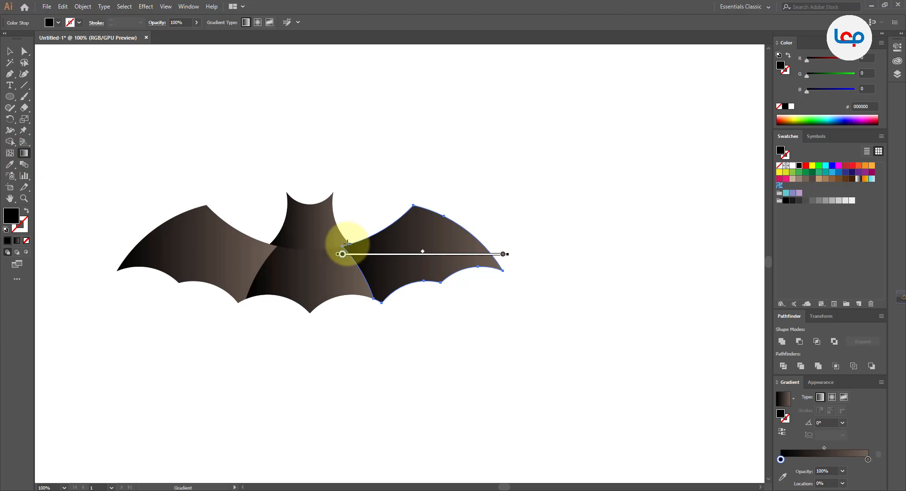
pyautogui.moveTo(345, 245); pyautogui.dragTo(490, 270)
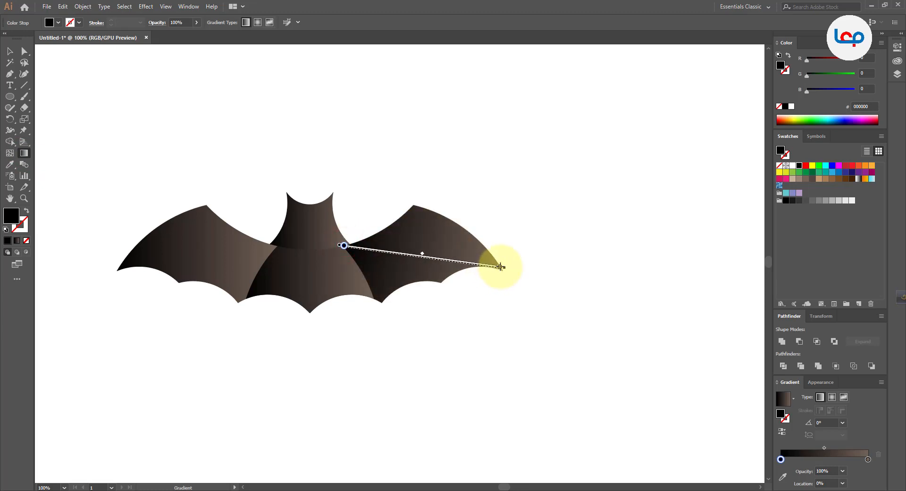
pyautogui.moveTo(501, 268); pyautogui.dragTo(501, 269)
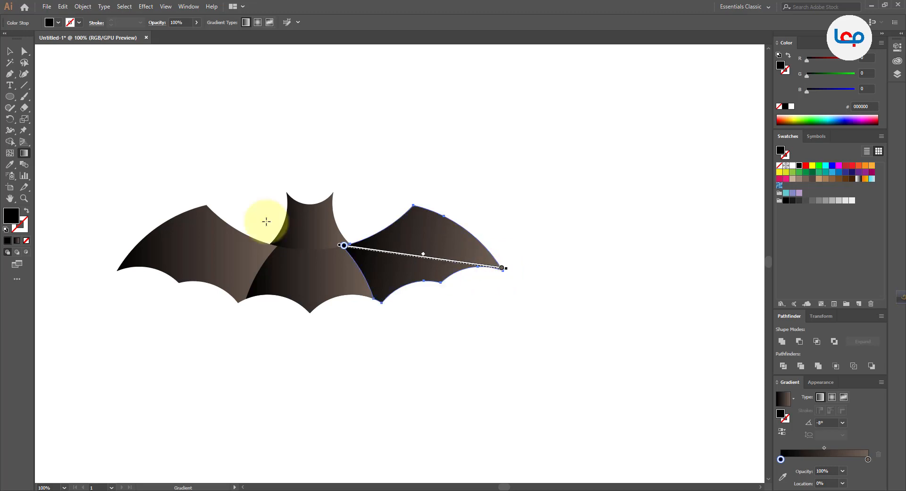
pyautogui.click(10, 52)
pyautogui.click(108, 101)
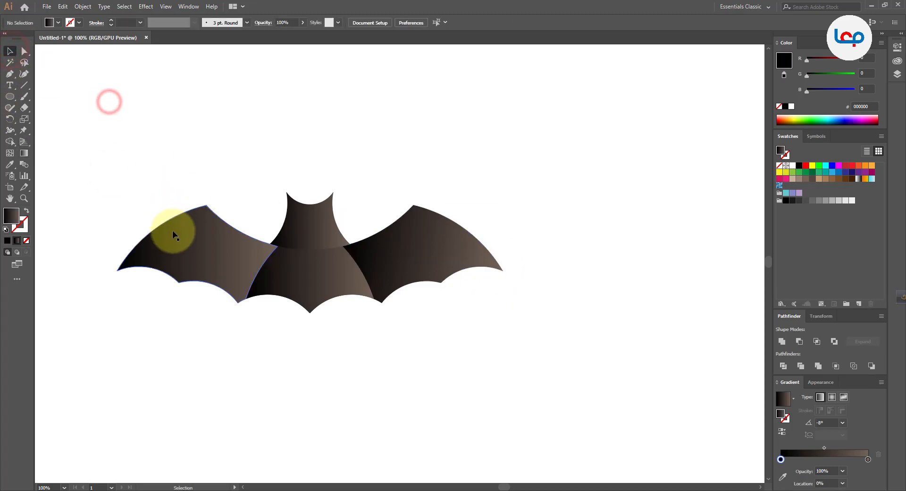
# Redirect the left wing's gradient from black at its inner corner to brown at the wing tip, at about -172°
pyautogui.click(173, 230)
pyautogui.click(26, 151)
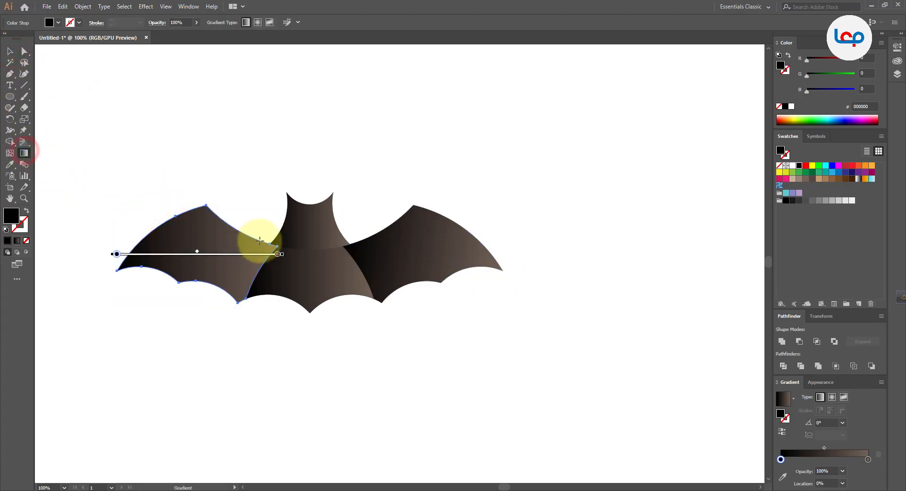
pyautogui.moveTo(277, 245); pyautogui.dragTo(118, 268)
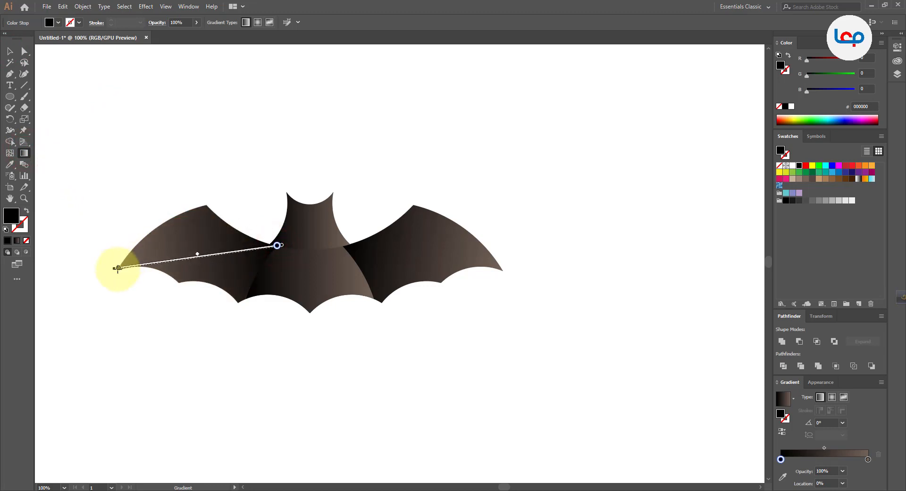
pyautogui.click(10, 51)
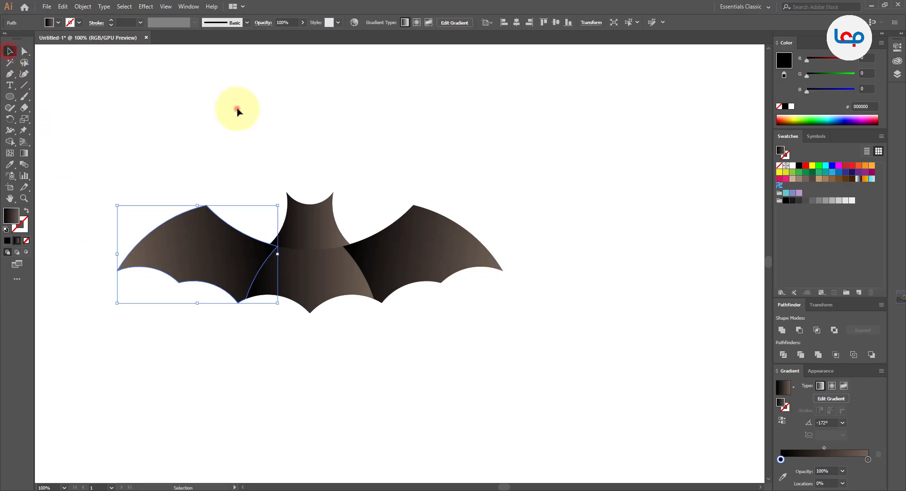
pyautogui.click(236, 109)
# Run the body's gradient vertically at -90°, from black at the neckline to brown at the lowest point
pyautogui.click(299, 264)
pyautogui.click(24, 152)
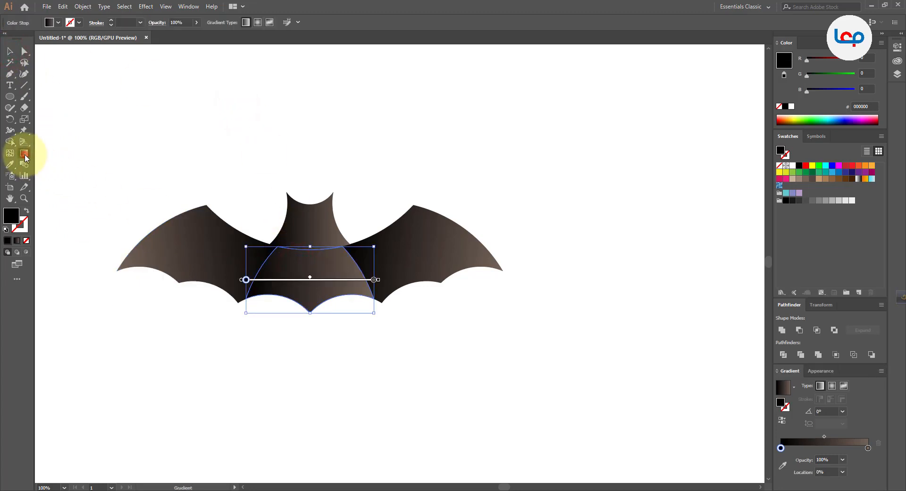
pyautogui.moveTo(310, 249); pyautogui.dragTo(311, 308)
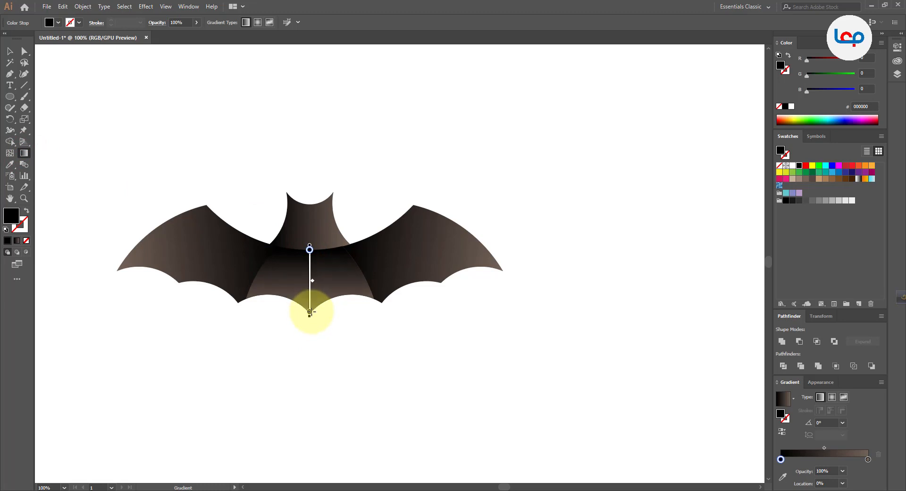
pyautogui.click(10, 51)
# Run the head's gradient vertically at -90°, from black between the ears to brown well down inside the body
pyautogui.click(304, 223)
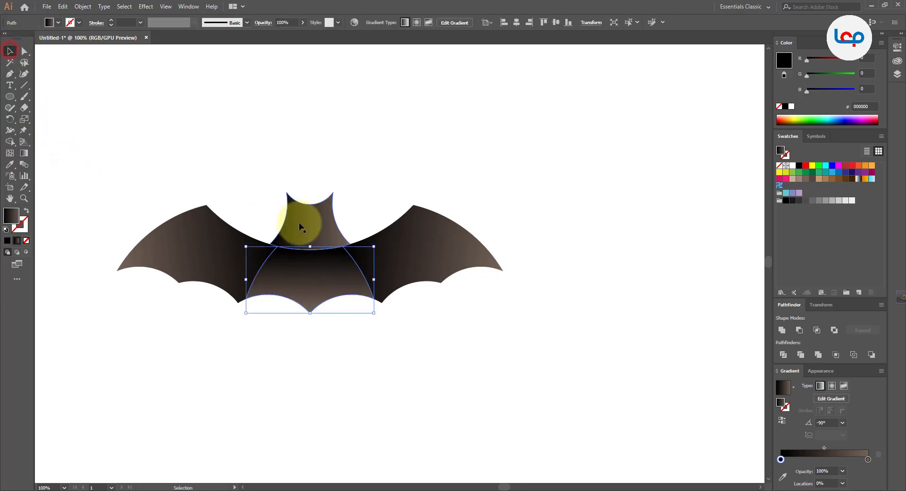
pyautogui.click(24, 153)
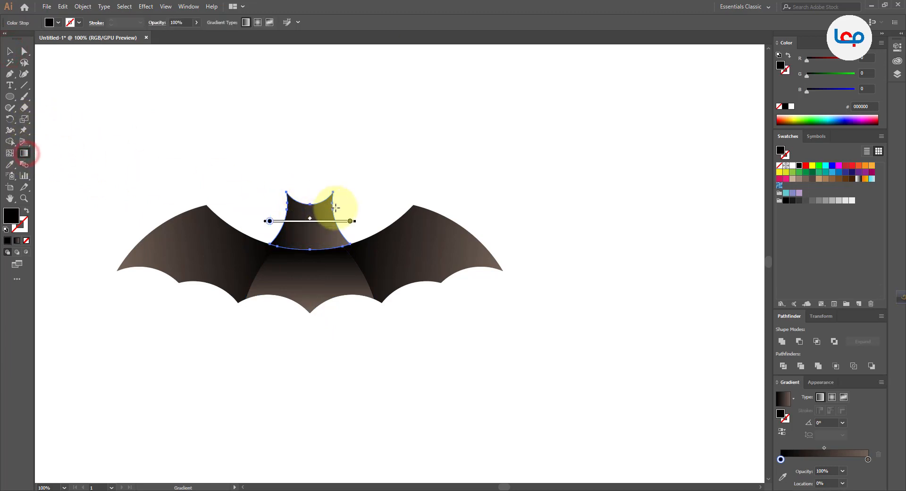
pyautogui.moveTo(309, 203); pyautogui.dragTo(315, 287)
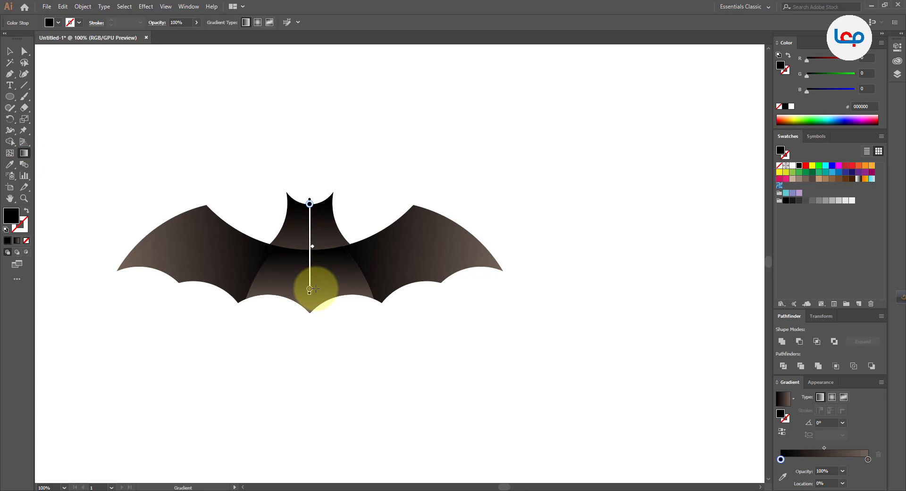
pyautogui.moveTo(316, 288); pyautogui.dragTo(315, 289)
pyautogui.click(11, 51)
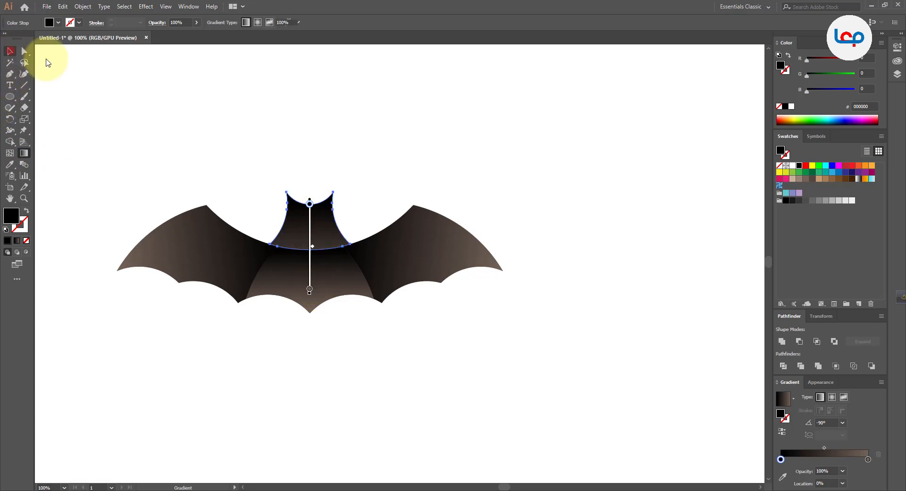
pyautogui.click(267, 91)
# Draw a circle about 11.4 px in diameter as the bat's left eye and fill it white
pyautogui.scroll(1, 333, 182)
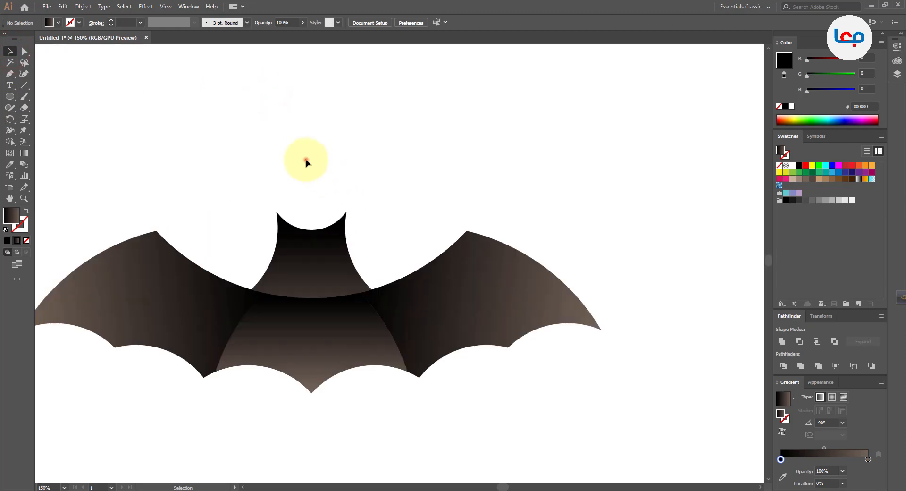
pyautogui.click(306, 161)
pyautogui.click(10, 96)
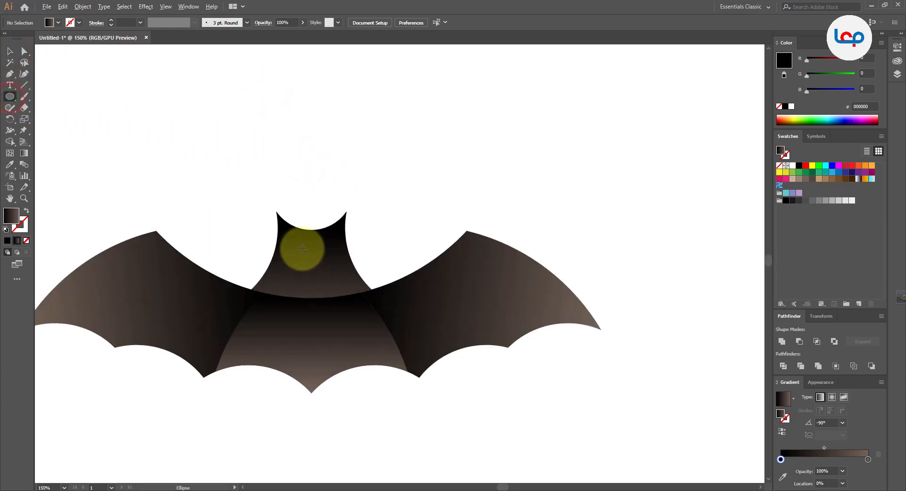
pyautogui.scroll(1, 302, 248)
pyautogui.moveTo(288, 243); pyautogui.dragTo(288, 247)
pyautogui.click(10, 51)
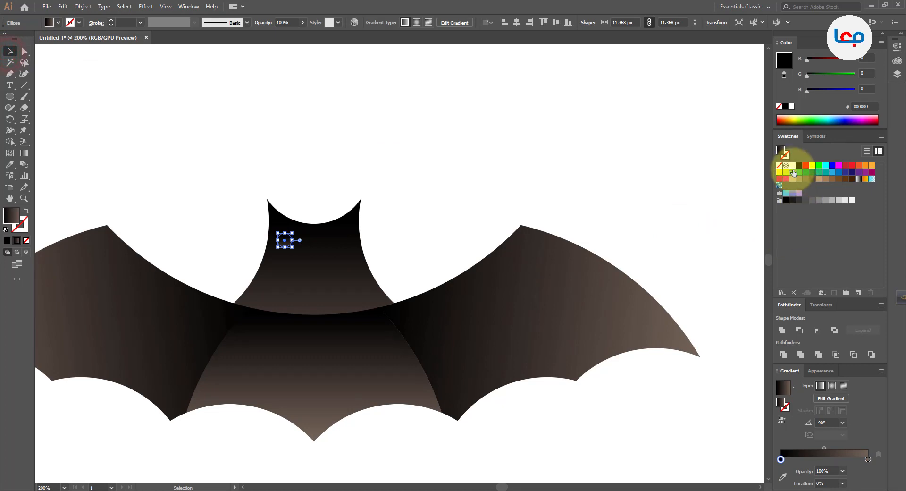
pyautogui.click(792, 166)
# Duplicate the white eye horizontally to the right side of the head and group both eyes
pyautogui.scroll(2, 344, 243)
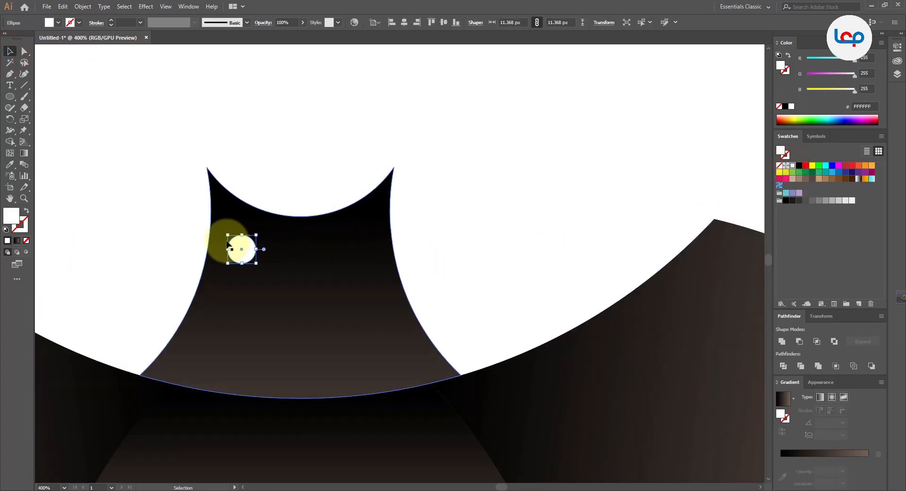
pyautogui.moveTo(235, 246); pyautogui.dragTo(336, 258)
pyautogui.keyDown('shift'); pyautogui.click(250, 249); pyautogui.keyUp('shift')
pyautogui.rightClick(252, 248)
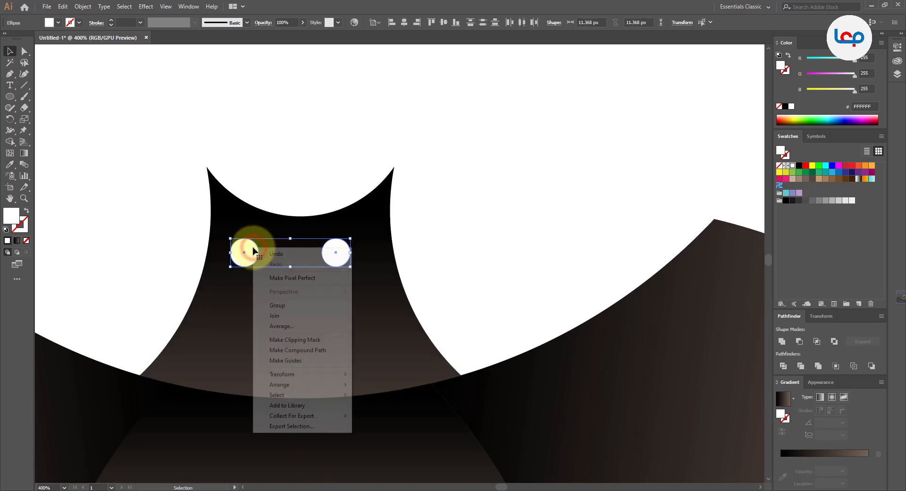
pyautogui.click(273, 306)
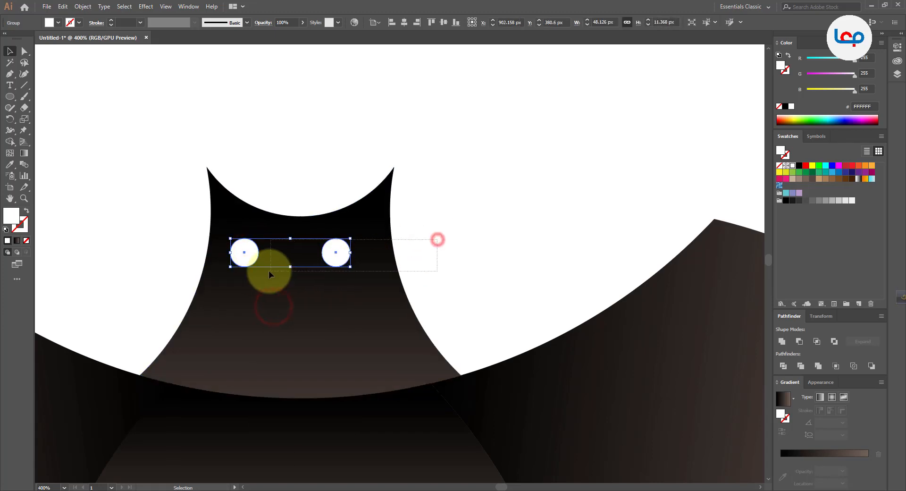
# Center the grouped eyes horizontally on the head, using the head as the key object
pyautogui.click(303, 294)
pyautogui.keyDown('shift'); pyautogui.click(333, 255); pyautogui.keyUp('shift')
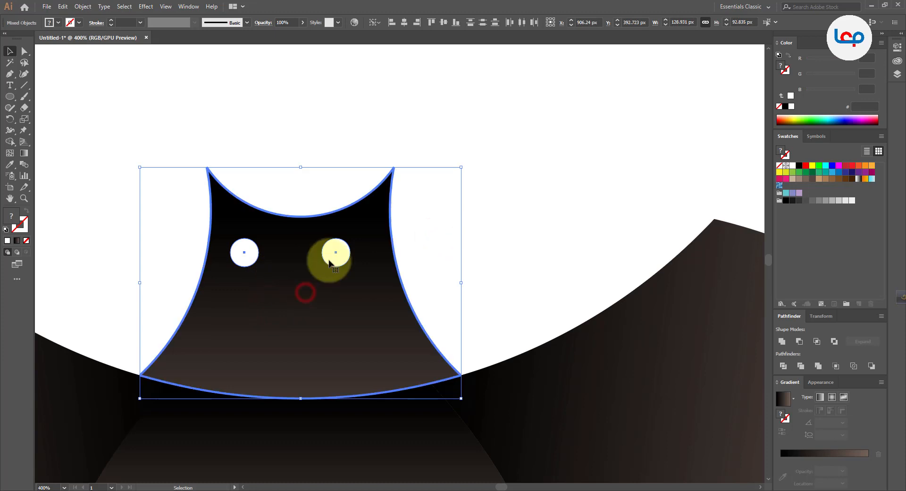
pyautogui.click(405, 23)
pyautogui.click(348, 114)
pyautogui.keyDown('alt'); pyautogui.scroll(-2, 348, 113); pyautogui.keyUp('alt')
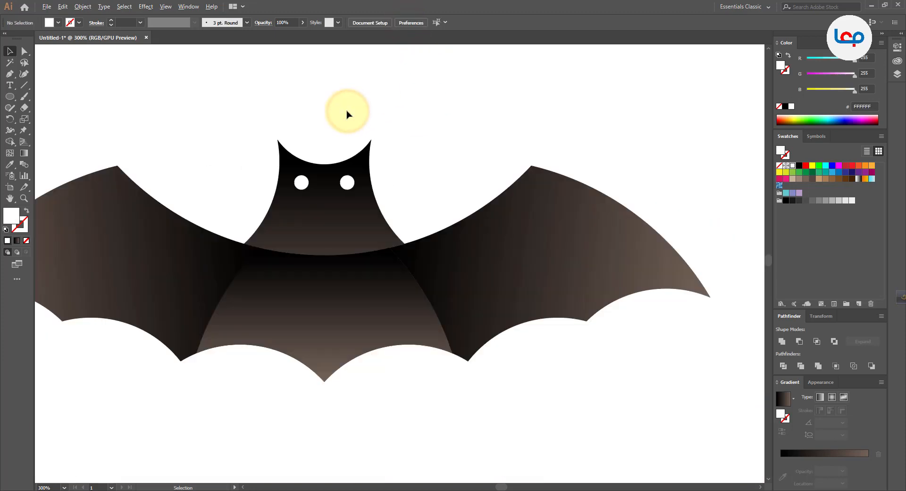
pyautogui.keyDown('alt'); pyautogui.scroll(-3, 330, 234); pyautogui.keyUp('alt')
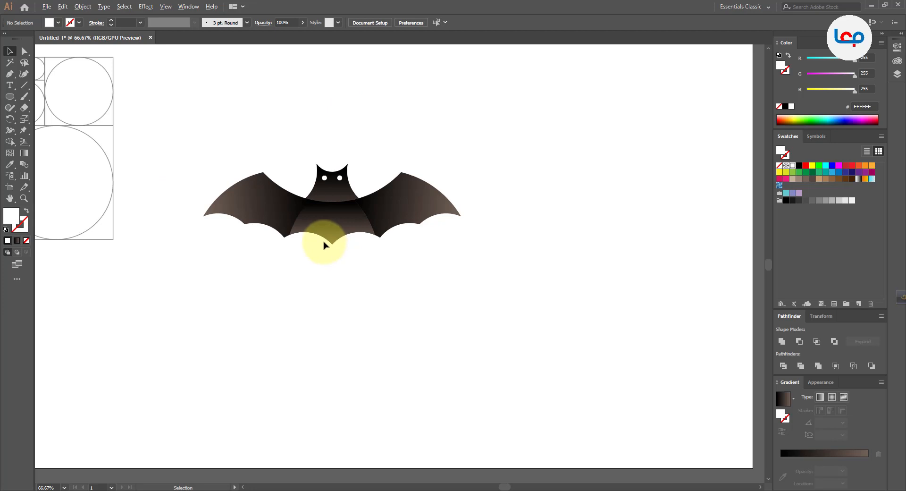
pyautogui.keyDown('alt'); pyautogui.scroll(2, 323, 208); pyautogui.keyUp('alt')
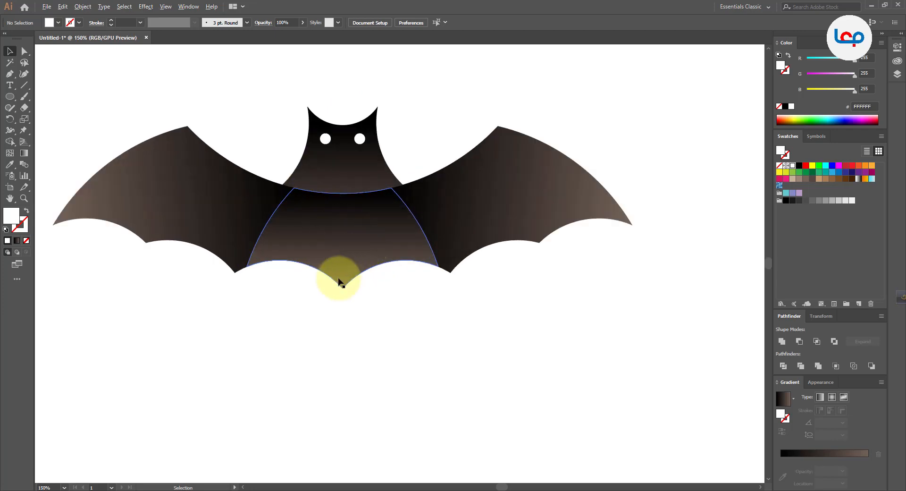
pyautogui.keyDown('alt'); pyautogui.scroll(-1, 339, 282); pyautogui.keyUp('alt')
pyautogui.click(260, 236)
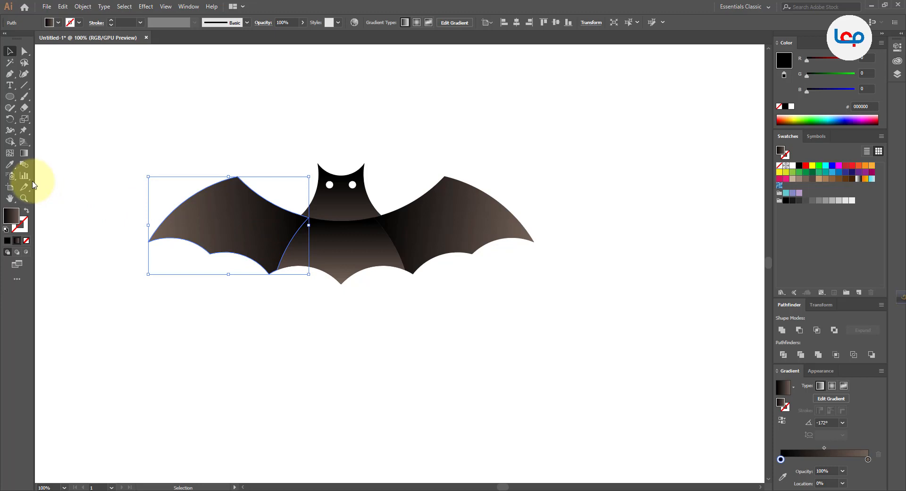
pyautogui.click(205, 130)
pyautogui.scroll(-2, 313, 238)
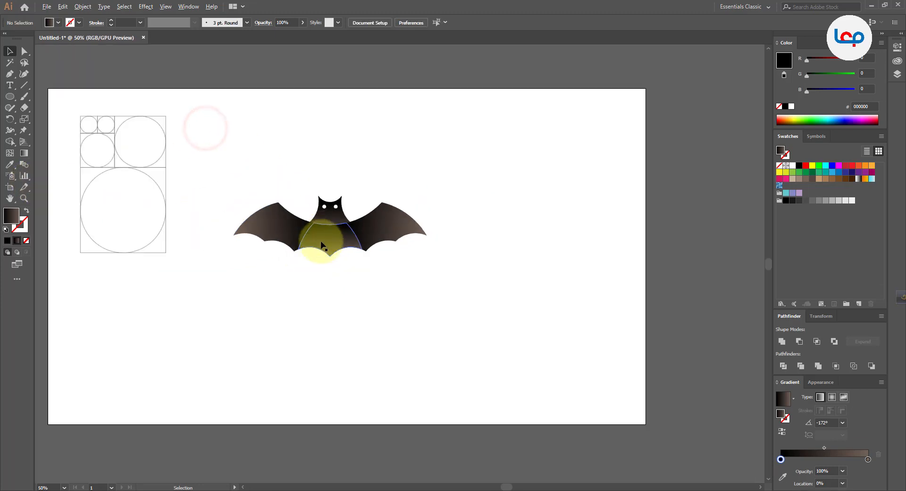
# Scale the whole bat up proportionally to nearly twice its size and reposition it beside the golden ratio circles, leaving it deselected
pyautogui.click(342, 306)
pyautogui.moveTo(476, 180); pyautogui.dragTo(251, 261)
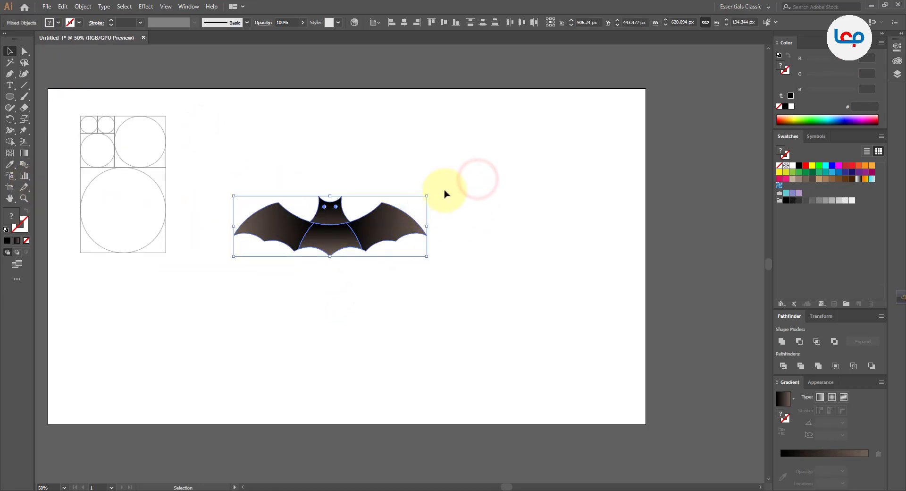
pyautogui.moveTo(427, 195); pyautogui.dragTo(531, 115)
pyautogui.moveTo(377, 223); pyautogui.dragTo(411, 276)
pyautogui.click(467, 340)
pyautogui.scroll(1, 446, 309)
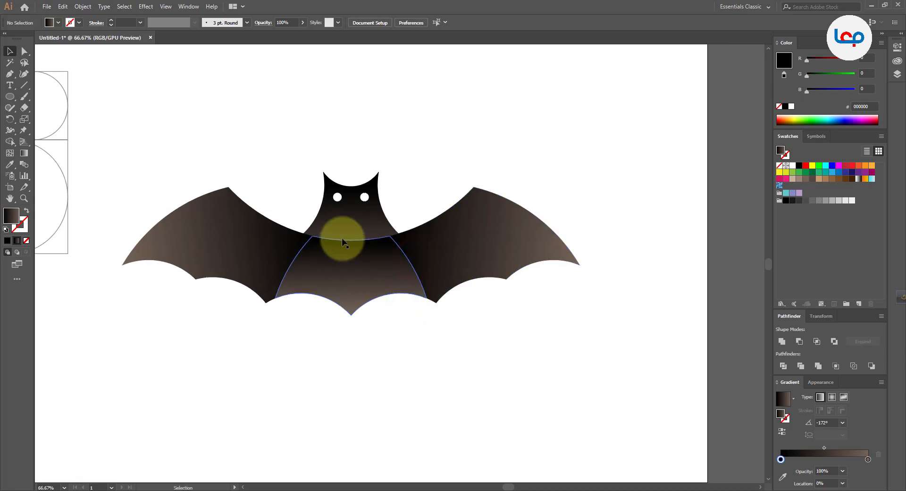
pyautogui.click(533, 361)
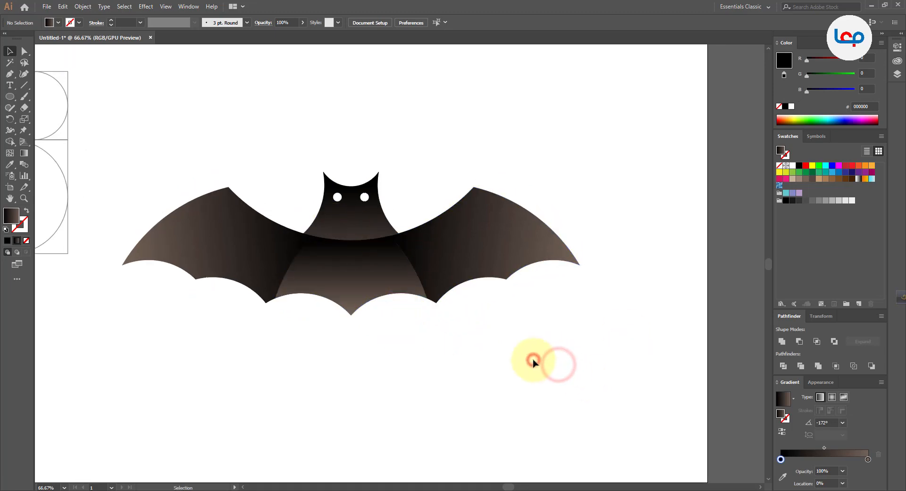
pyautogui.click(563, 384)
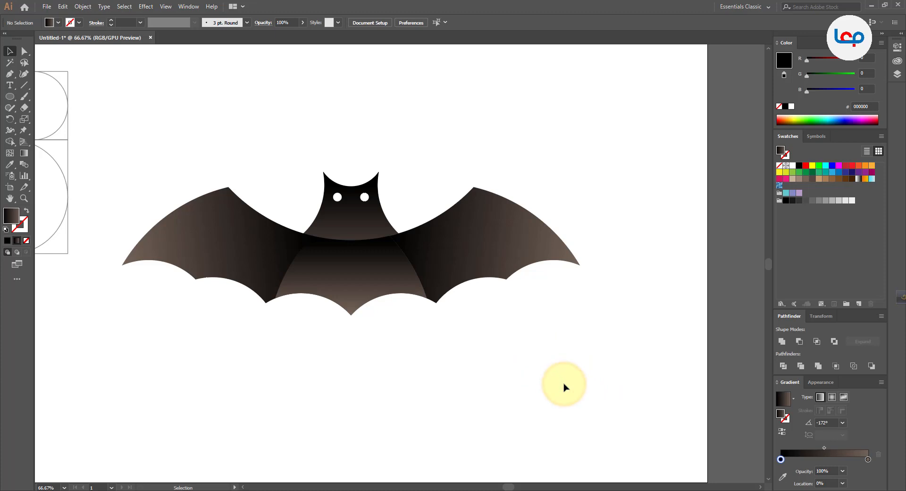